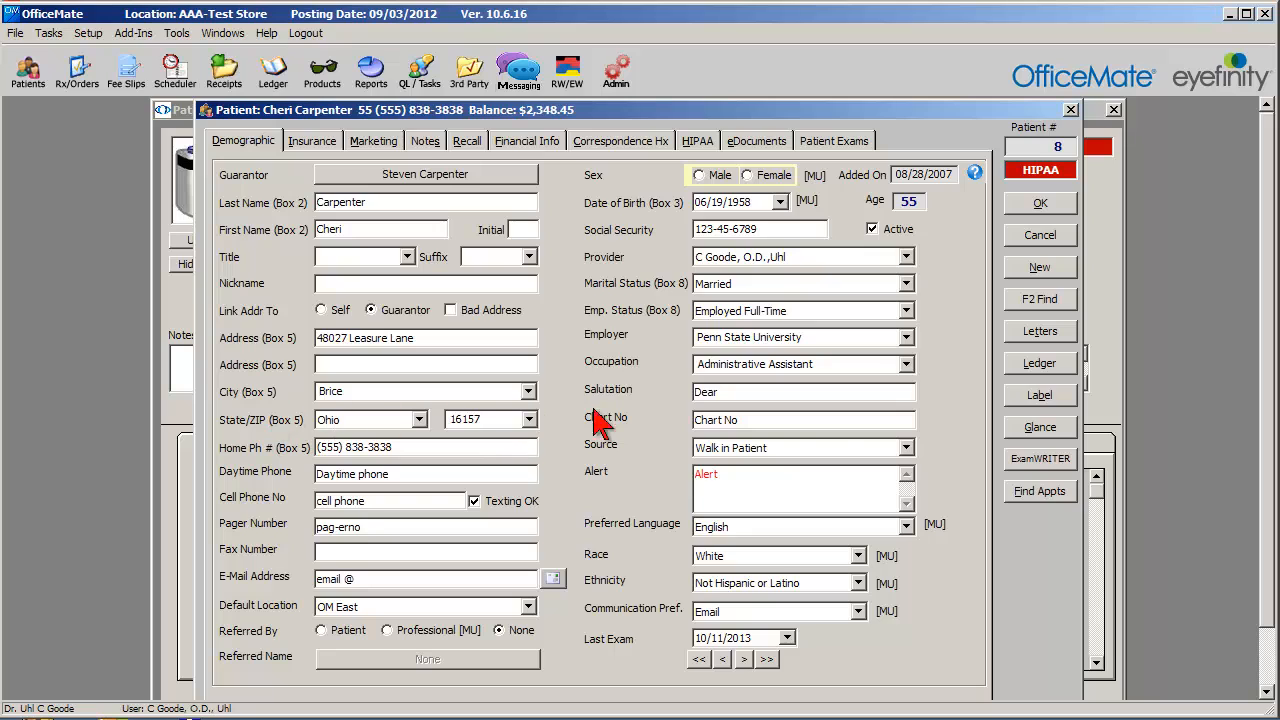
Review the Source, Preferred Language, Race, Ethnicity and Communication Preference fields in the patient's demographics, and the patient's recall dates.
{"action": "left_click", "coordinate": [866, 456]}
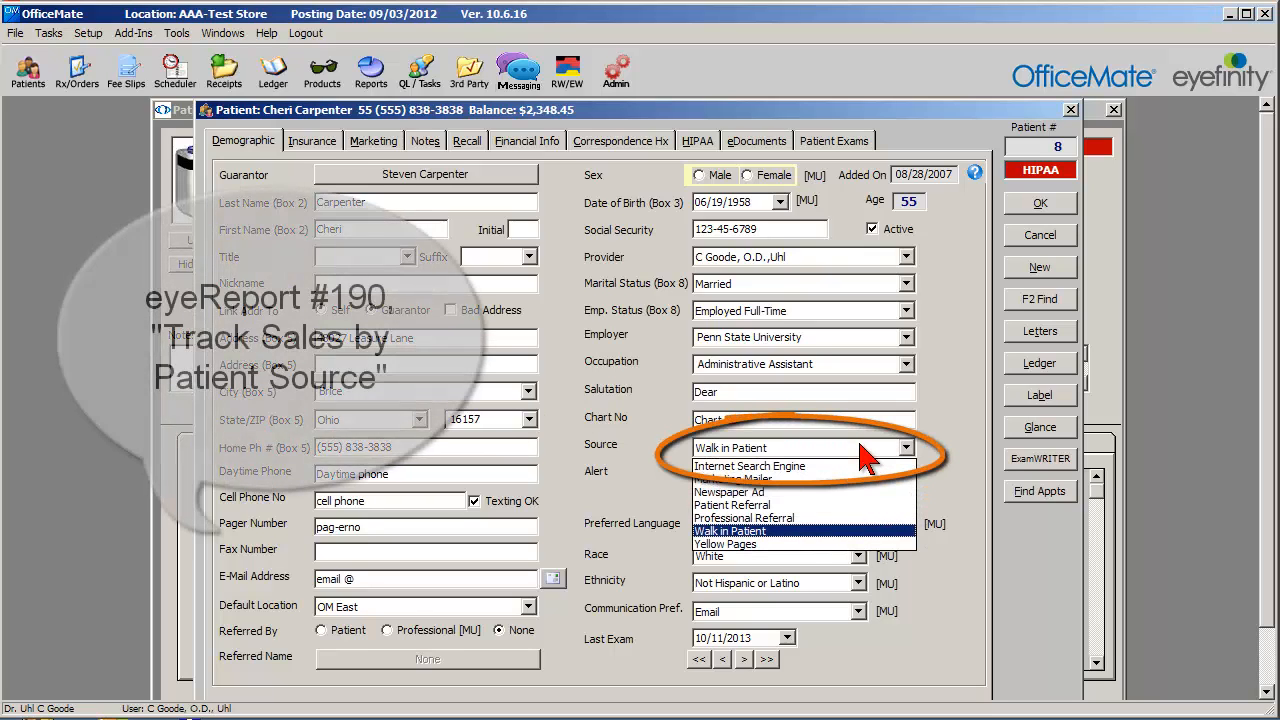
{"action": "left_click", "coordinate": [866, 456]}
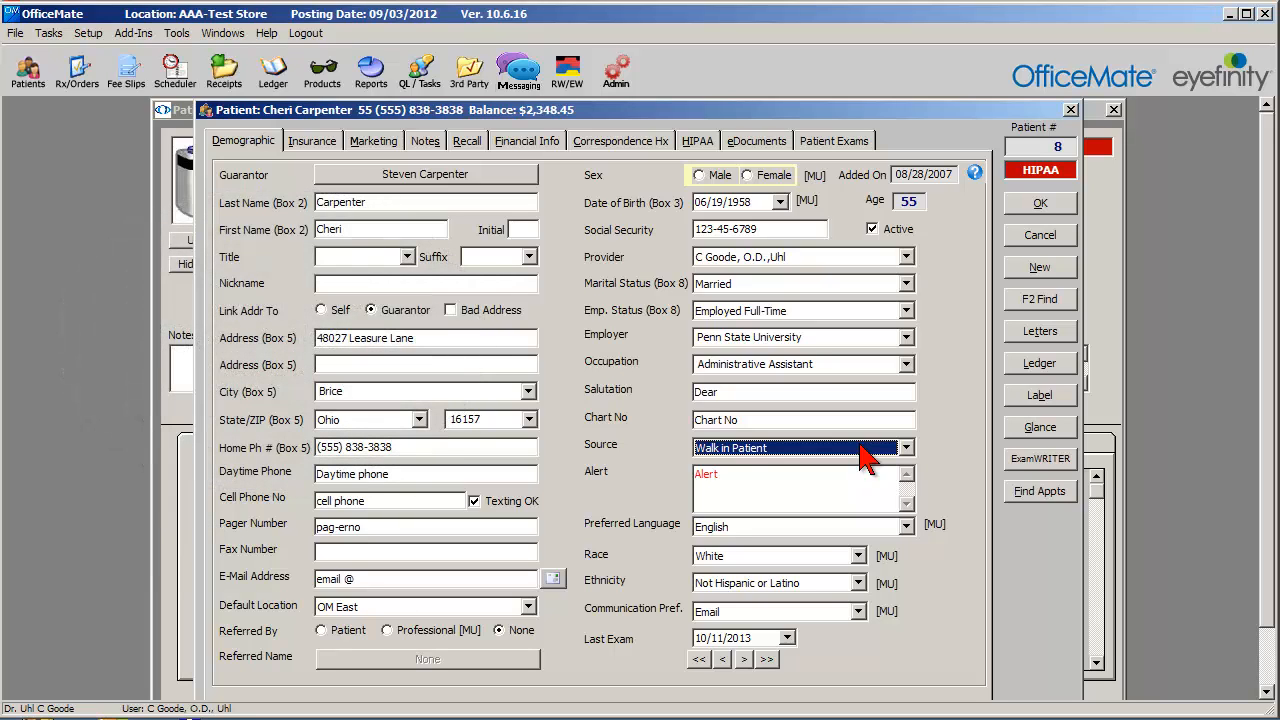
{"action": "left_click", "coordinate": [873, 527]}
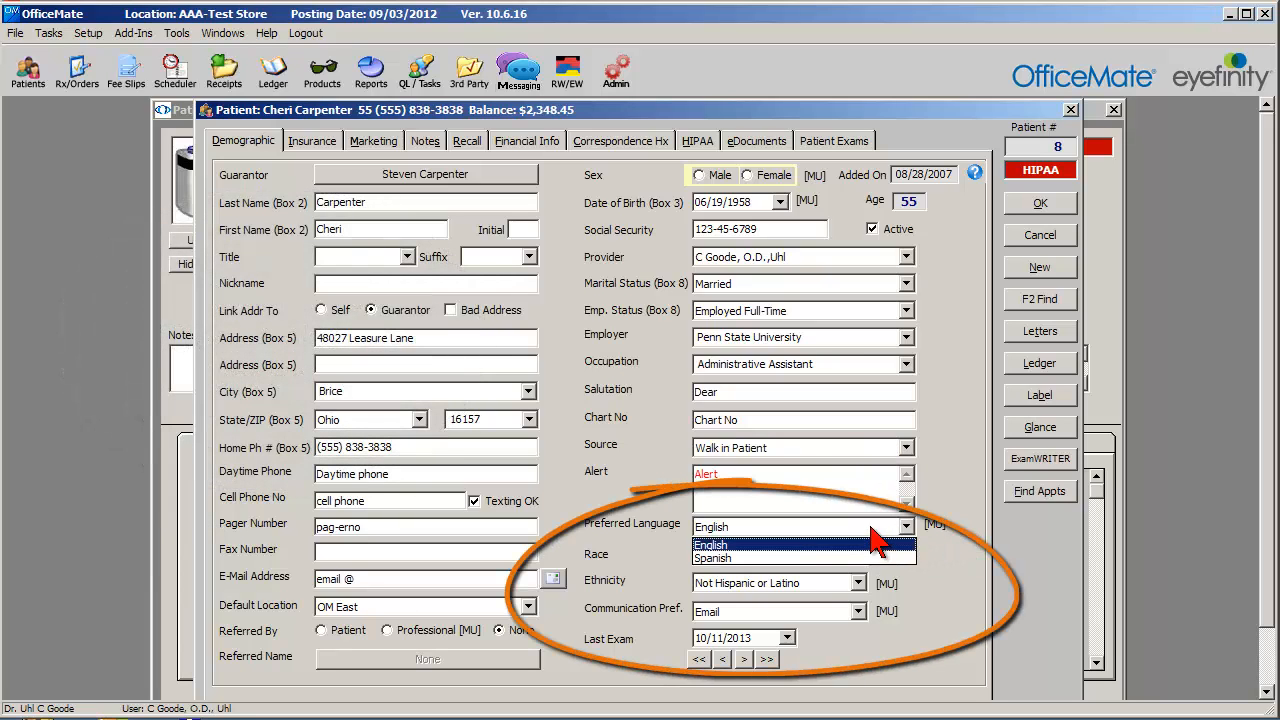
{"action": "left_click", "coordinate": [870, 528]}
{"action": "left_click", "coordinate": [830, 556]}
{"action": "left_click", "coordinate": [828, 556]}
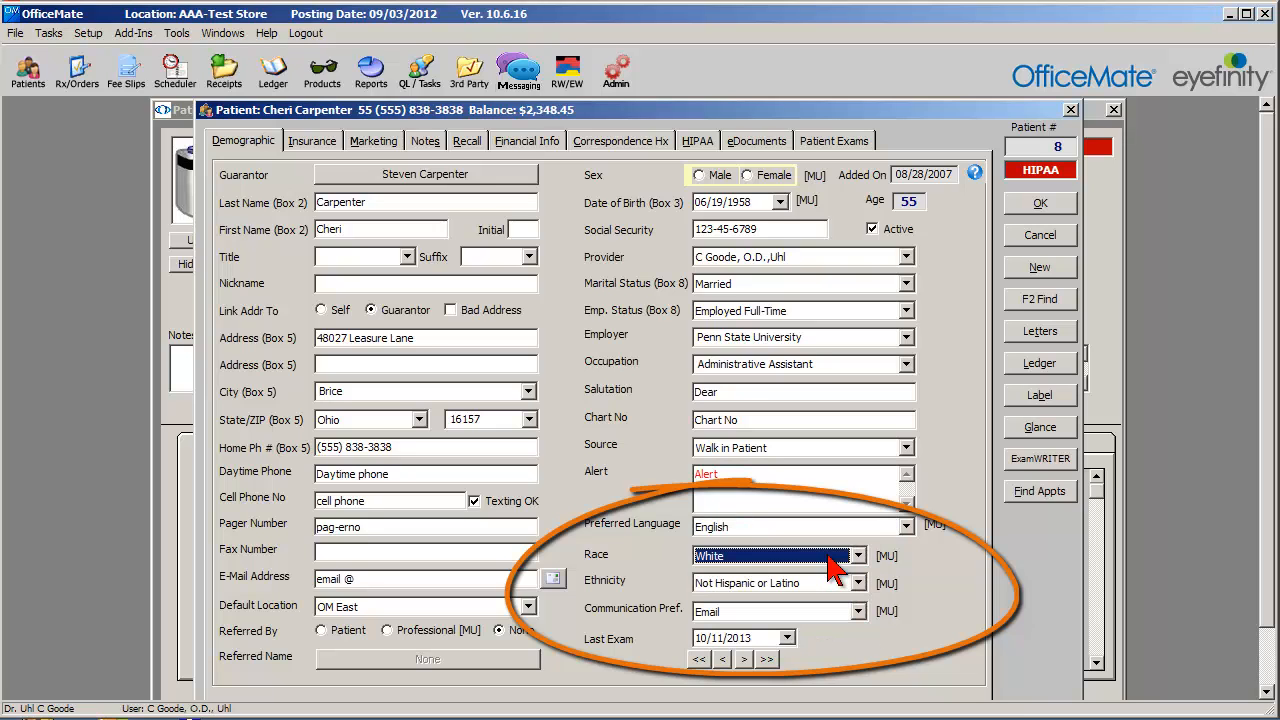
{"action": "left_click", "coordinate": [824, 584]}
{"action": "left_click", "coordinate": [824, 584]}
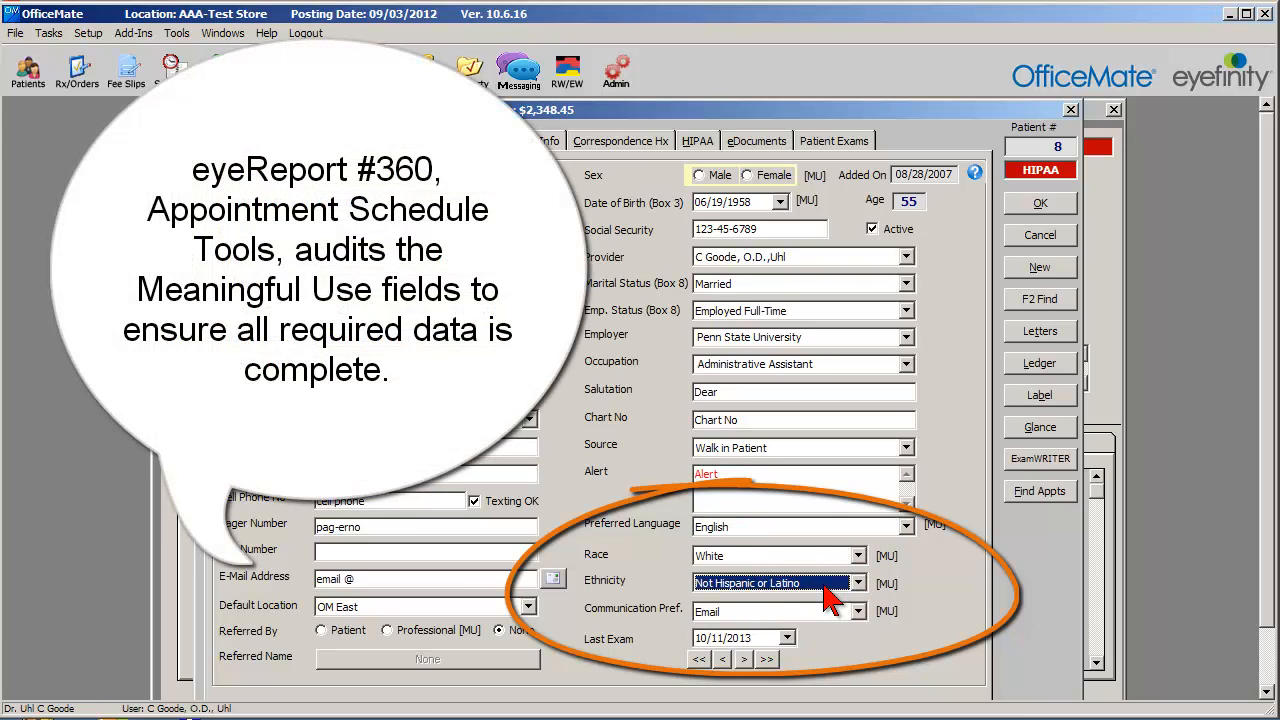
{"action": "left_click", "coordinate": [811, 610]}
{"action": "left_click", "coordinate": [811, 610]}
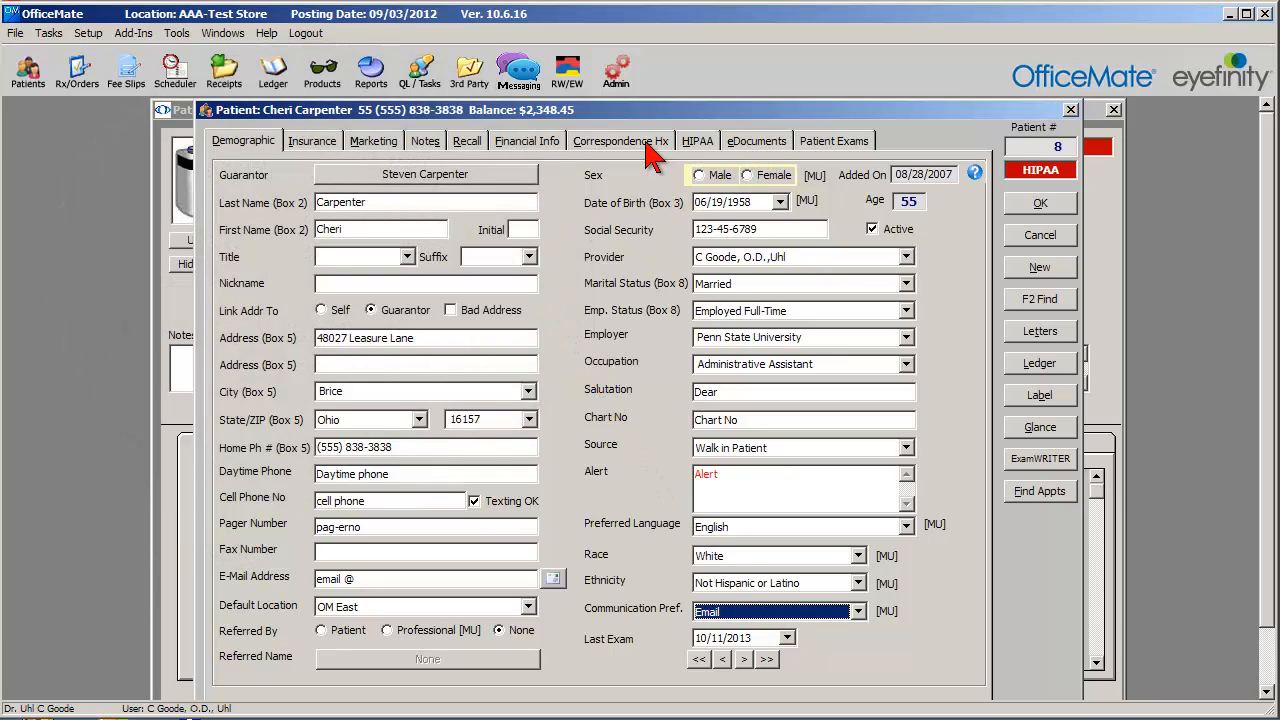
{"action": "left_click", "coordinate": [478, 148]}
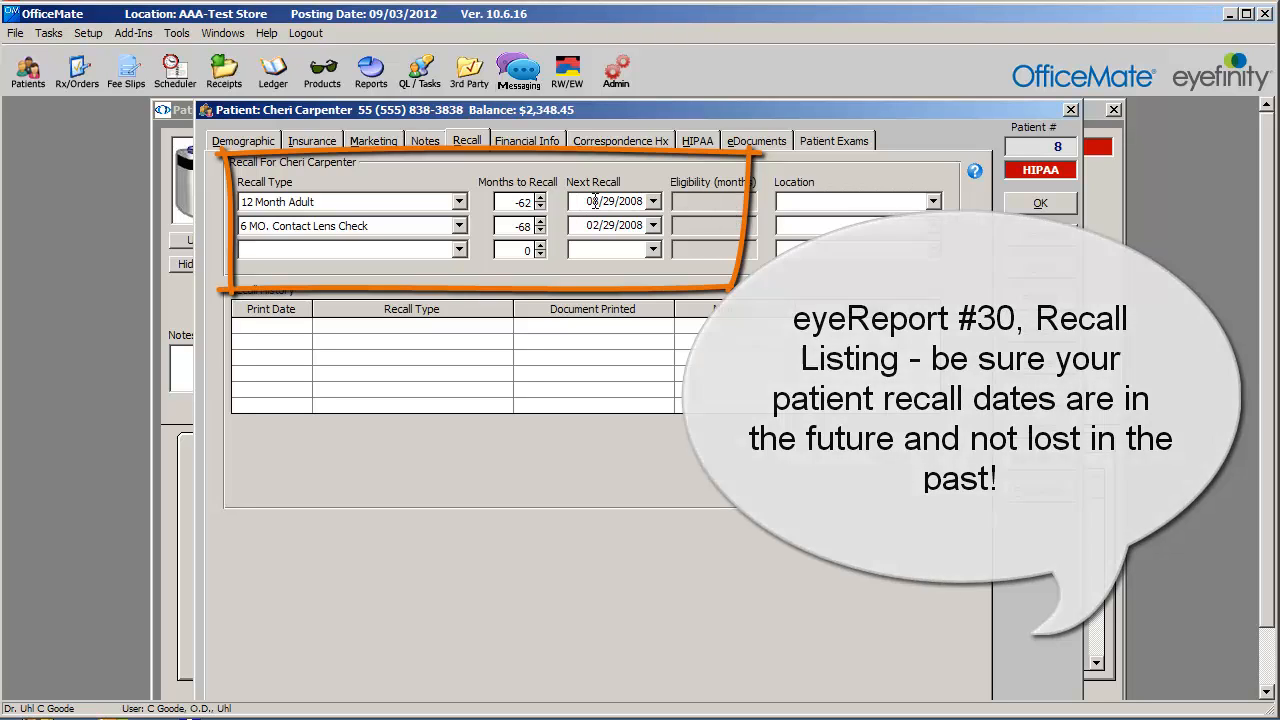
Start a new referral in the patient's exam records, selecting the referring and refer-to providers and Cataract consult as the reason.
{"action": "left_click", "coordinate": [835, 145]}
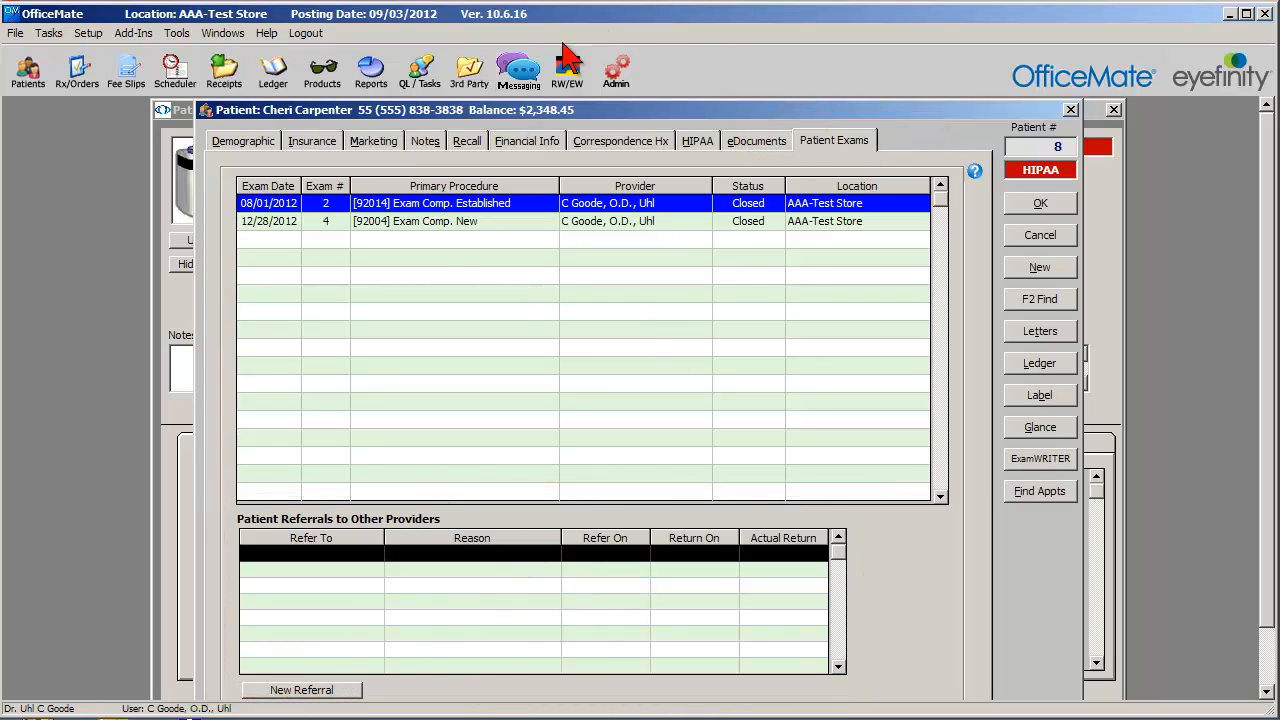
{"action": "left_click_drag", "start_coordinate": [519, 115], "coordinate": [498, 98]}
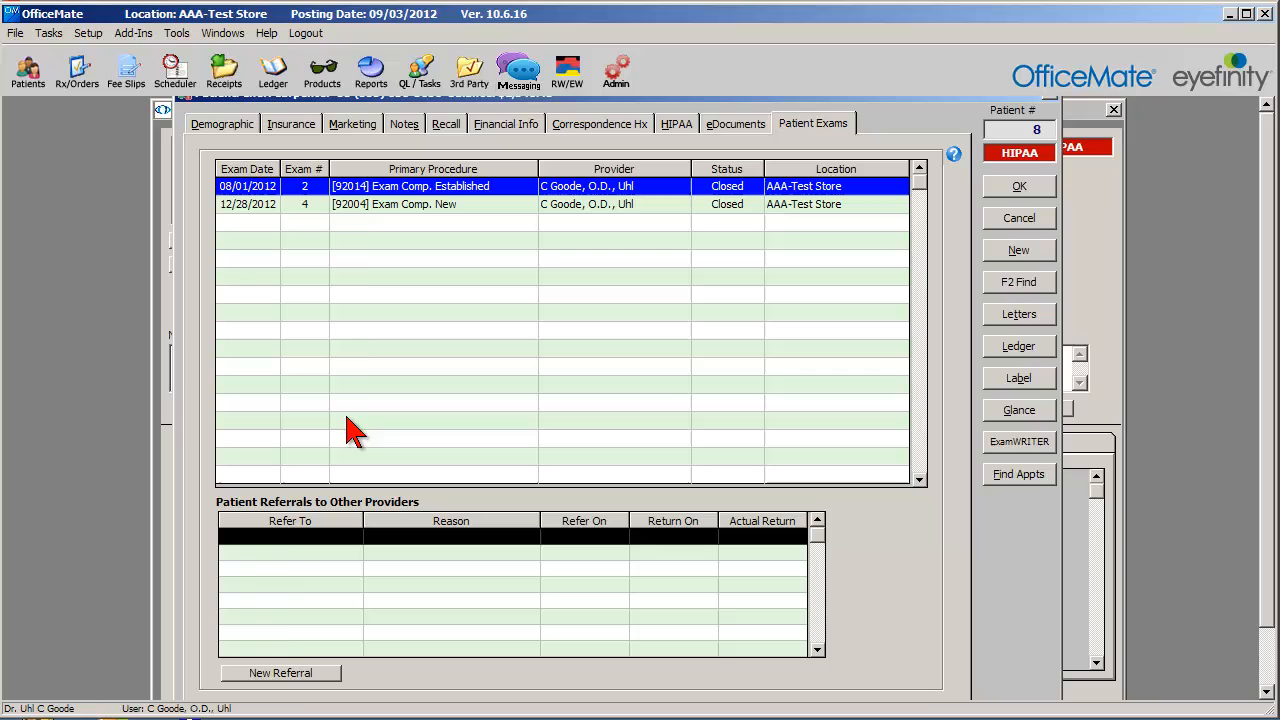
{"action": "left_click", "coordinate": [285, 675]}
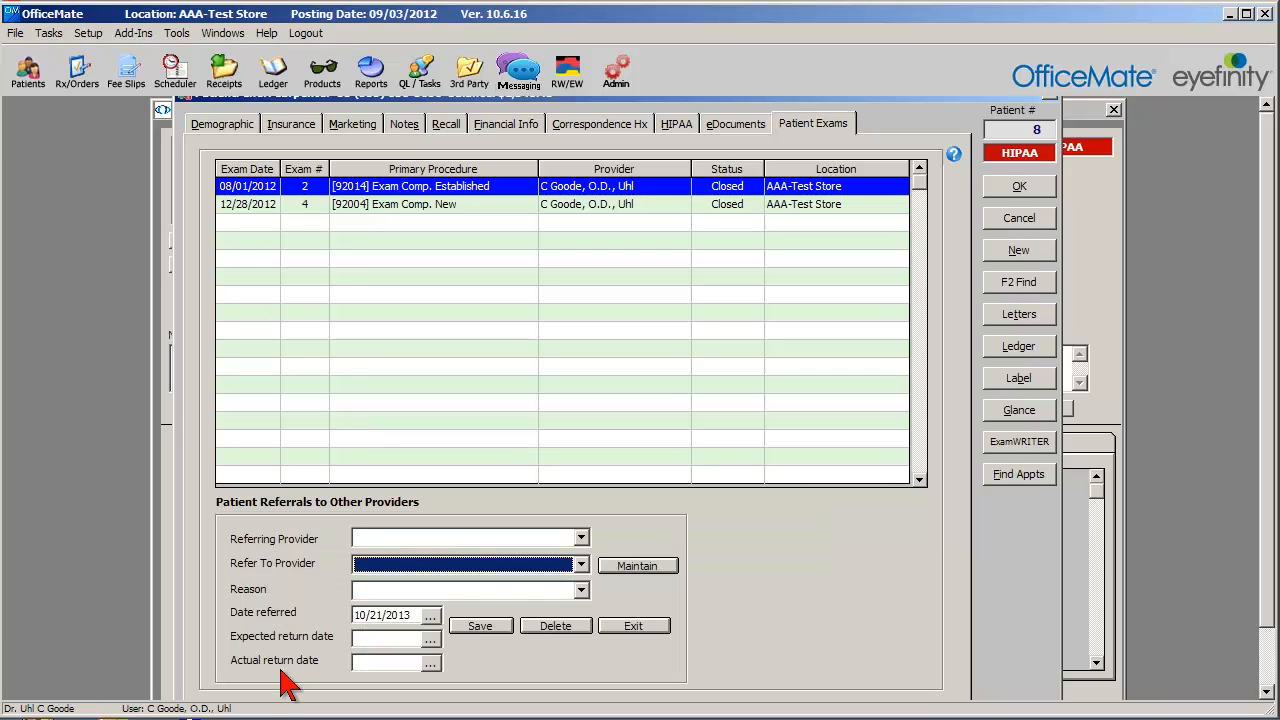
{"action": "left_click", "coordinate": [581, 540]}
{"action": "left_click", "coordinate": [440, 552]}
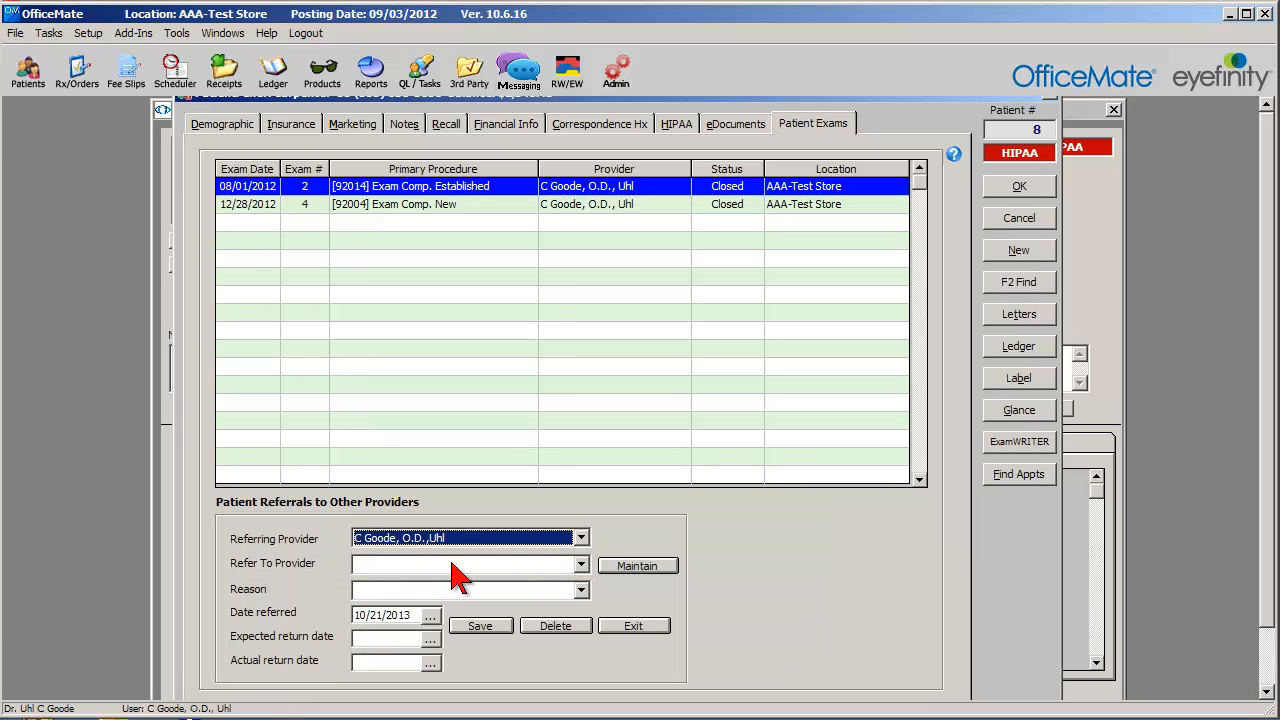
{"action": "left_click", "coordinate": [450, 565]}
{"action": "left_click", "coordinate": [450, 584]}
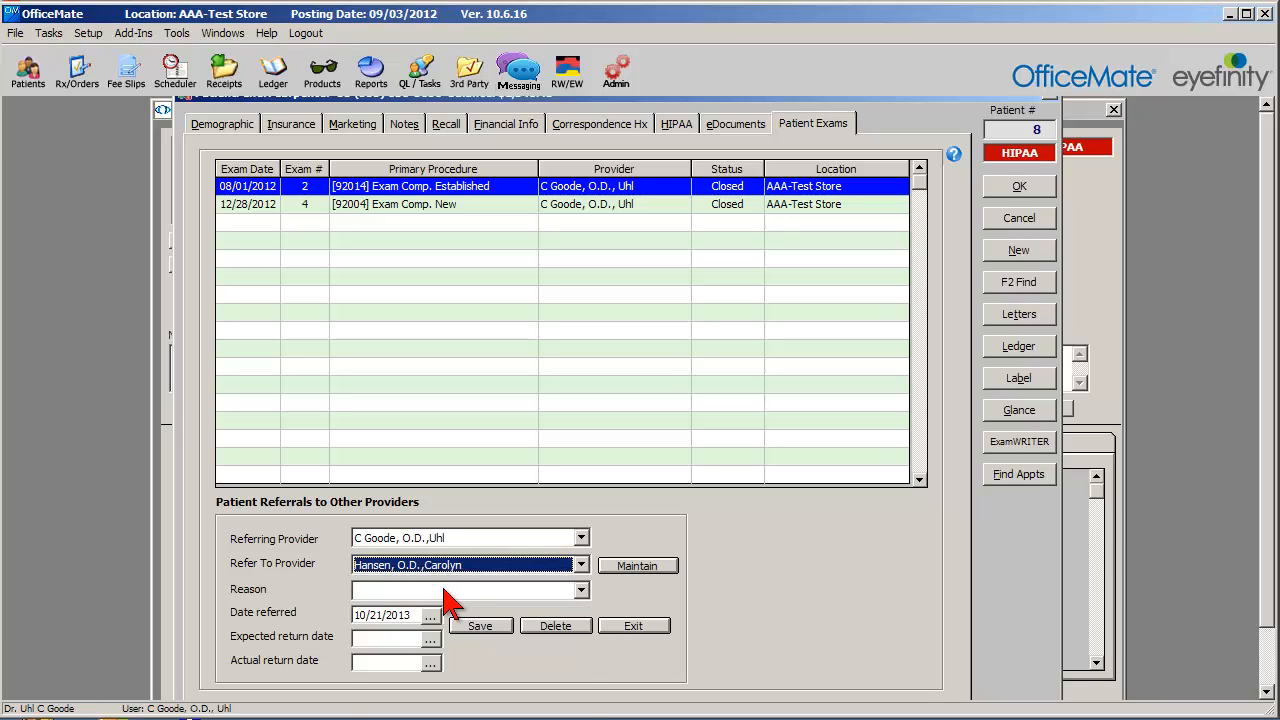
{"action": "left_click", "coordinate": [445, 589]}
{"action": "left_click", "coordinate": [442, 616]}
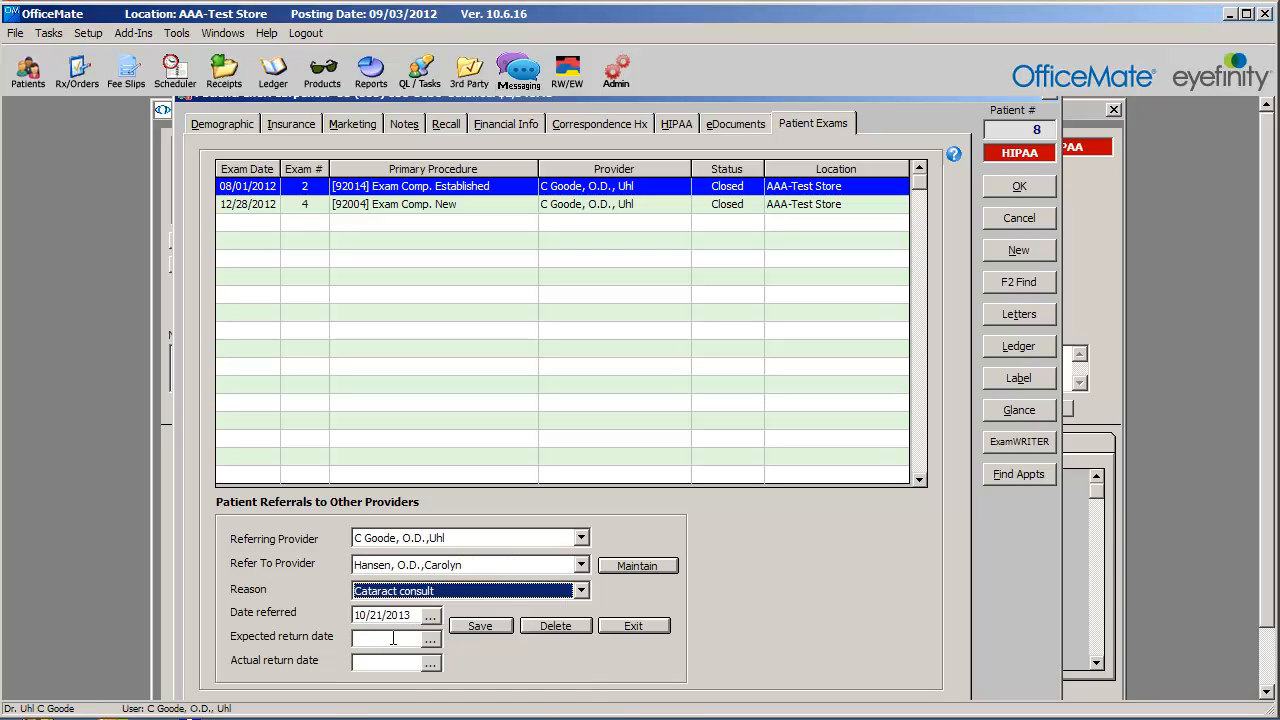
Set the referral's expected return date to 11/21/2013.
{"action": "left_click", "coordinate": [431, 639]}
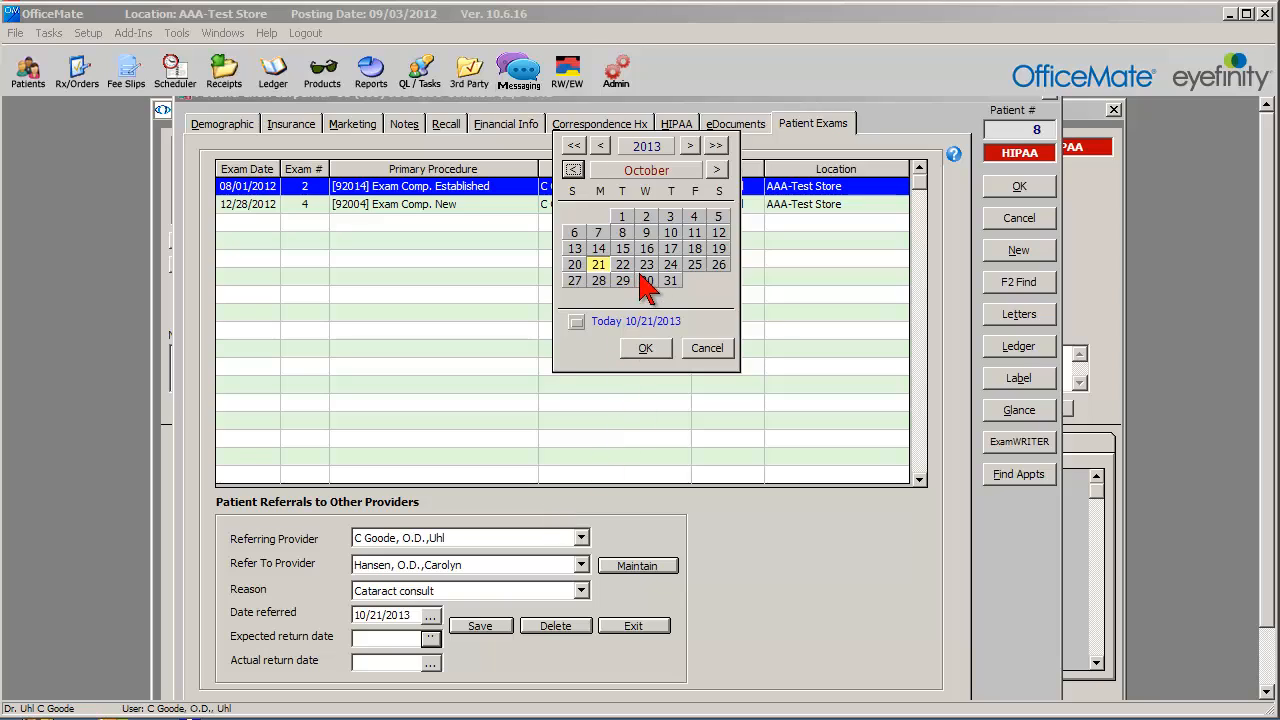
{"action": "left_click", "coordinate": [690, 147]}
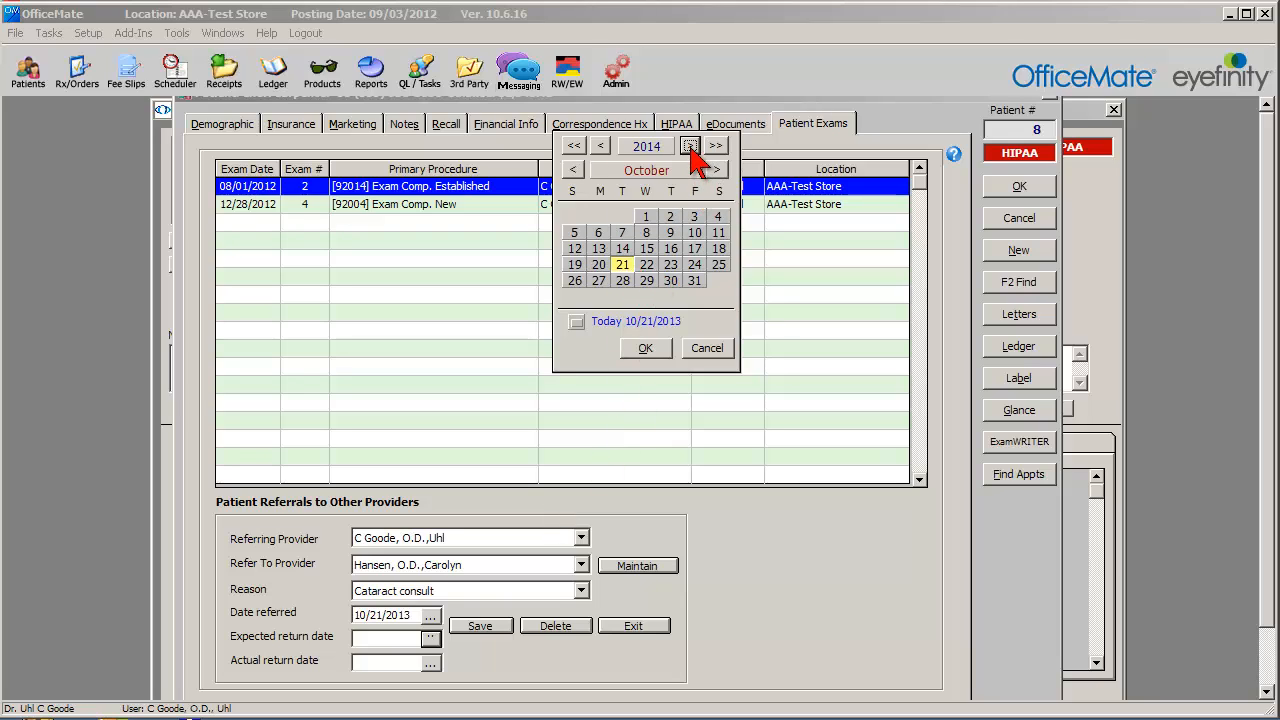
{"action": "left_click", "coordinate": [601, 147]}
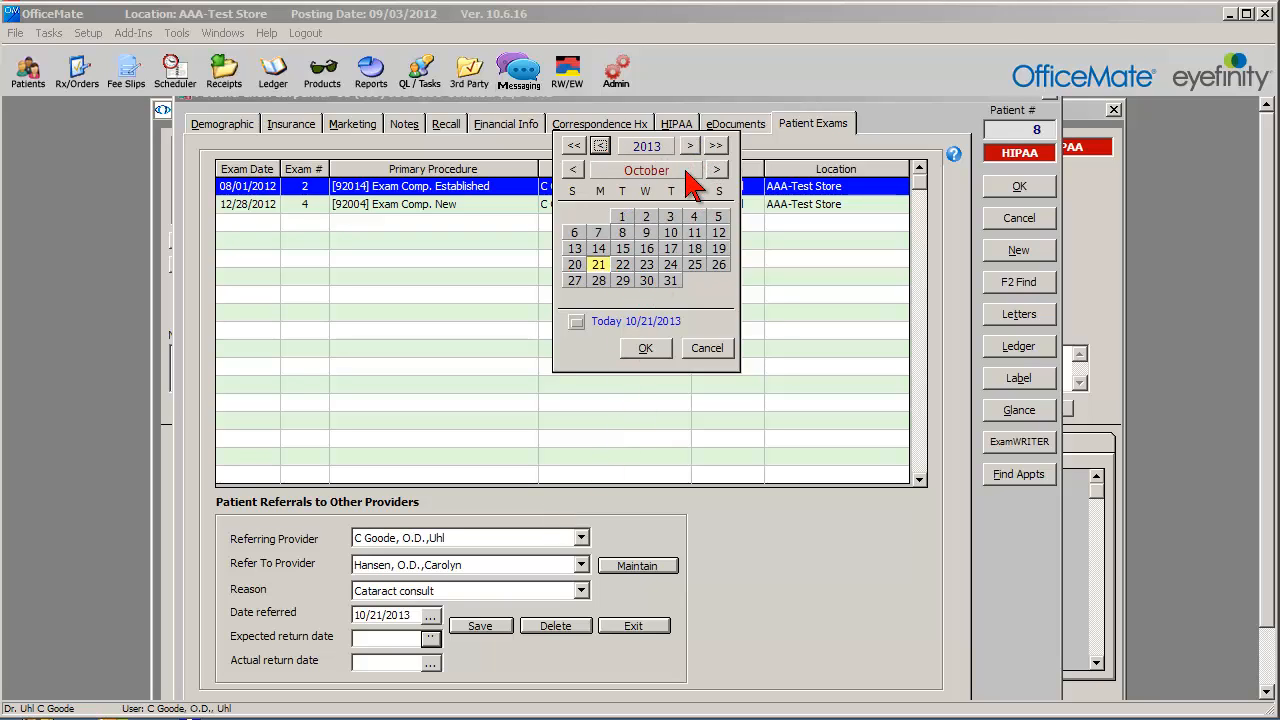
{"action": "left_click", "coordinate": [716, 170]}
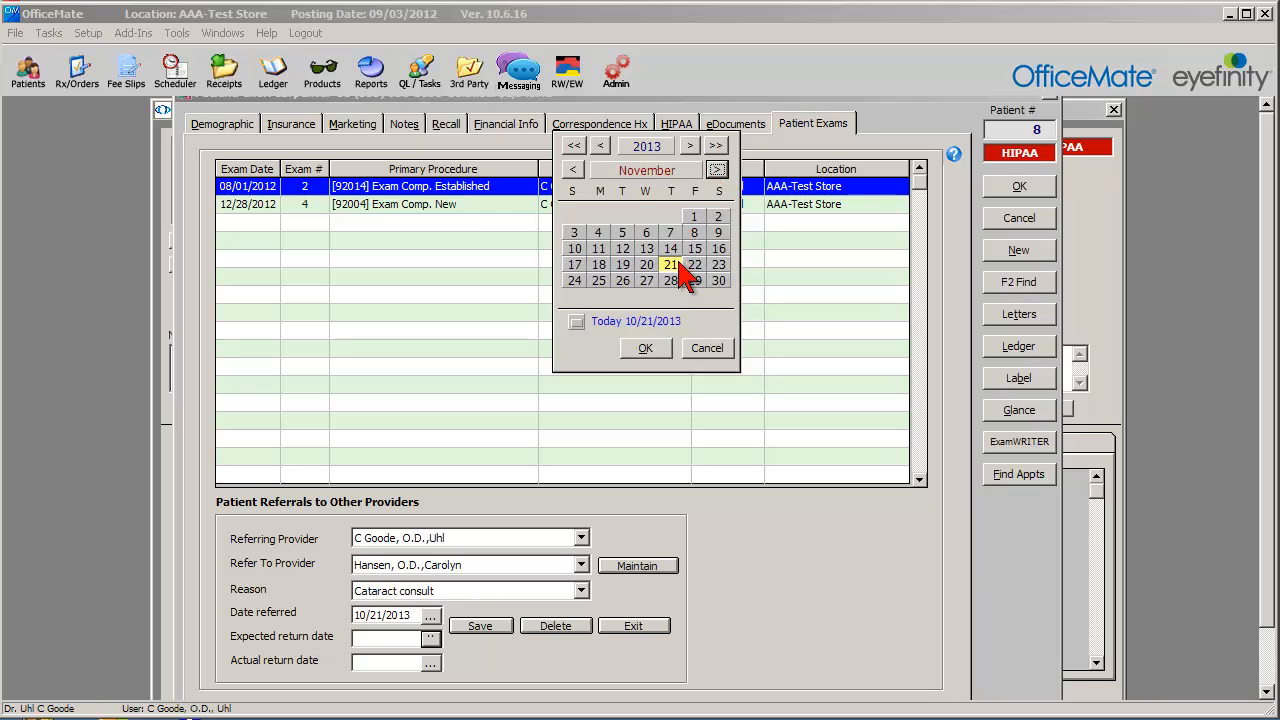
{"action": "left_click", "coordinate": [646, 348]}
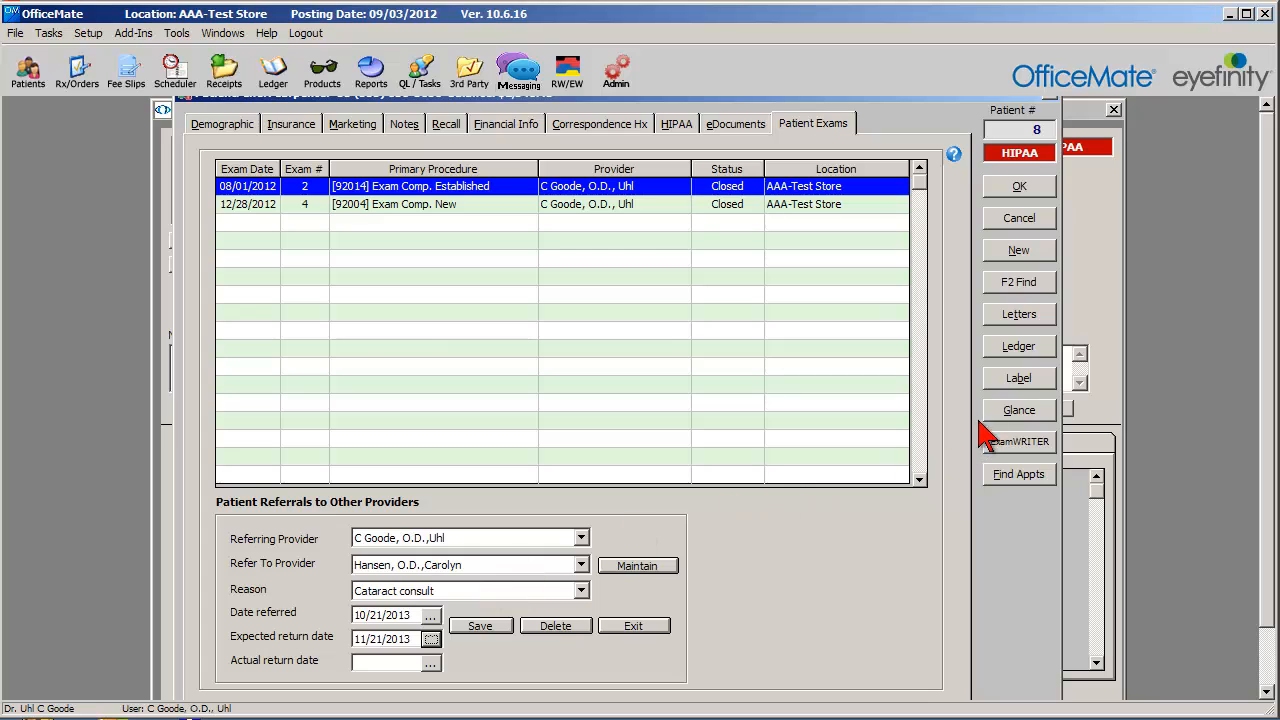
Open the eyewear order for this patient directly from the patient record.
{"action": "left_click_drag", "start_coordinate": [652, 110], "coordinate": [660, 135]}
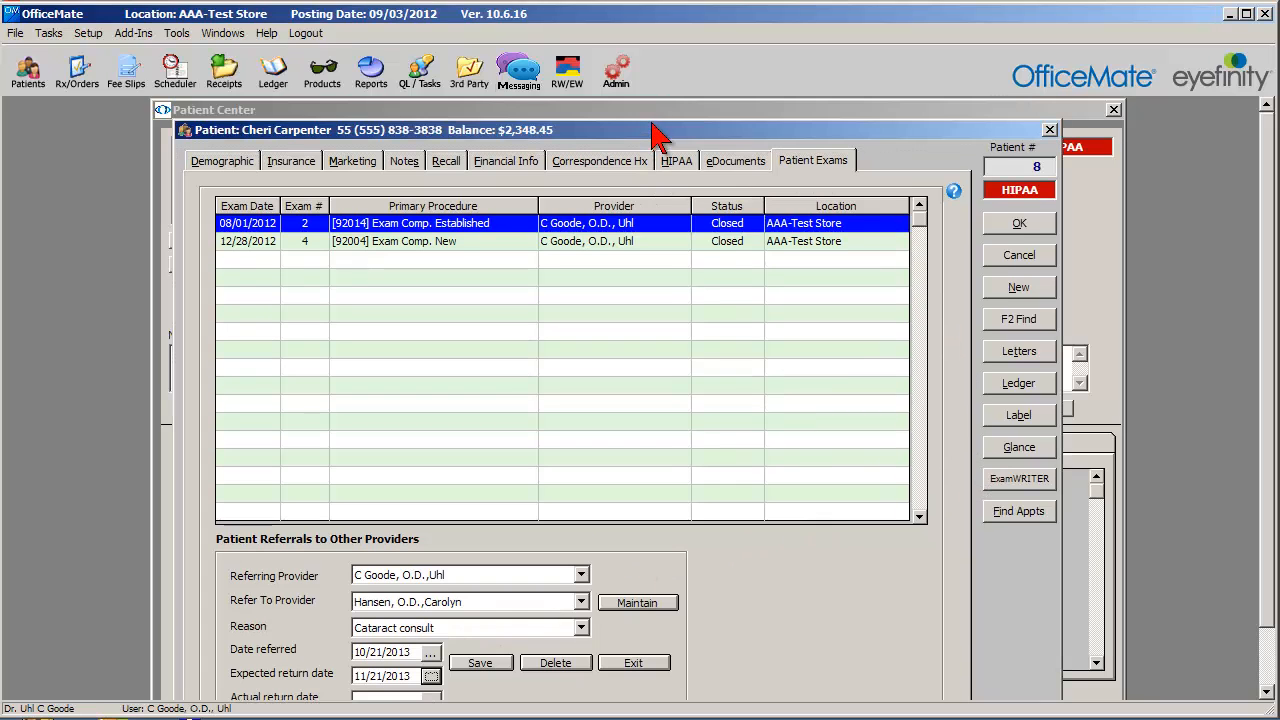
{"action": "right_click", "coordinate": [652, 125]}
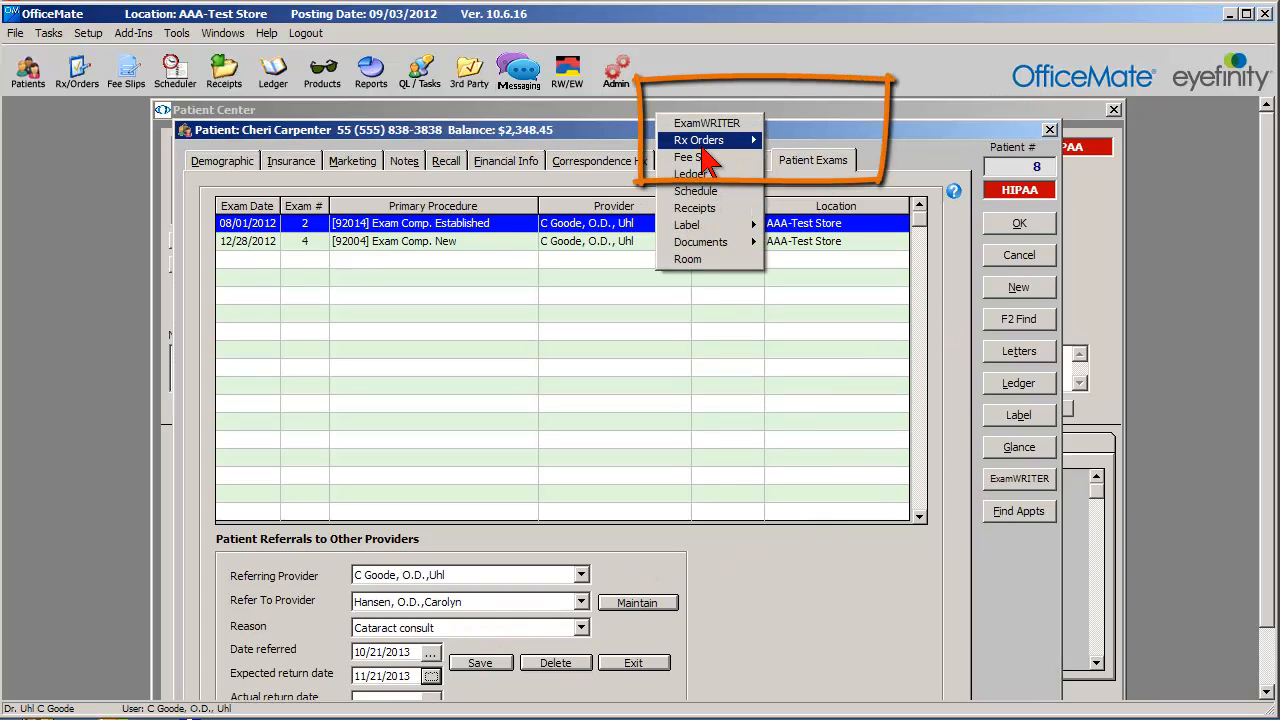
{"action": "mouse_move", "coordinate": [707, 145]}
{"action": "left_click", "coordinate": [812, 141]}
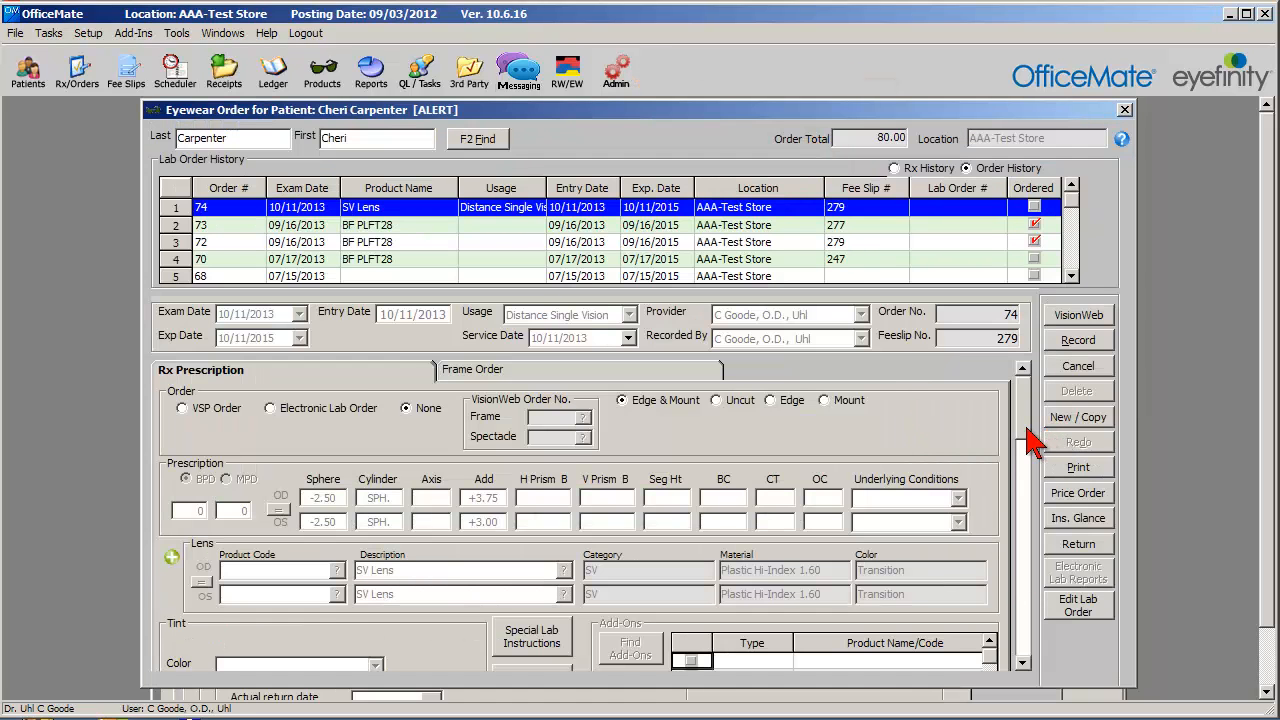
Mark the lens order as Dispensed in the eyewear order's lens order information.
{"action": "scroll", "coordinate": [1024, 480], "scroll_direction": "down", "scroll_amount": 1}
{"action": "left_click_drag", "start_coordinate": [1024, 480], "coordinate": [1025, 648]}
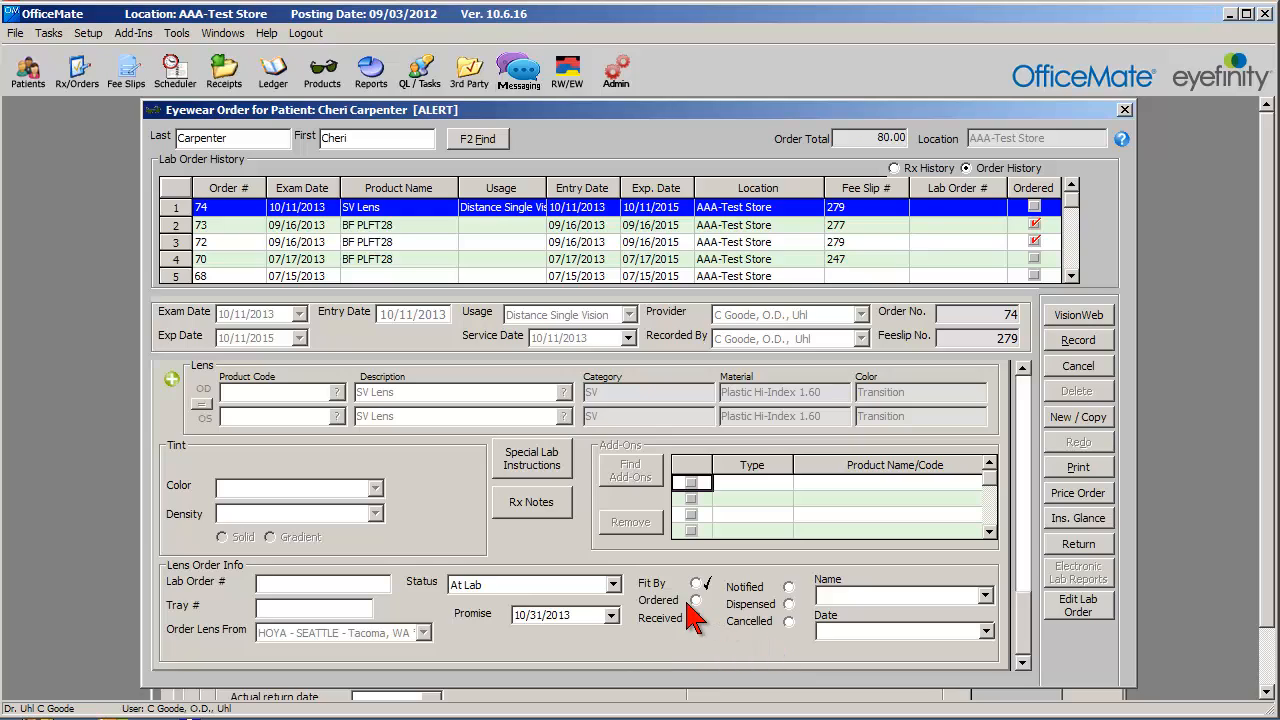
{"action": "left_click", "coordinate": [696, 618]}
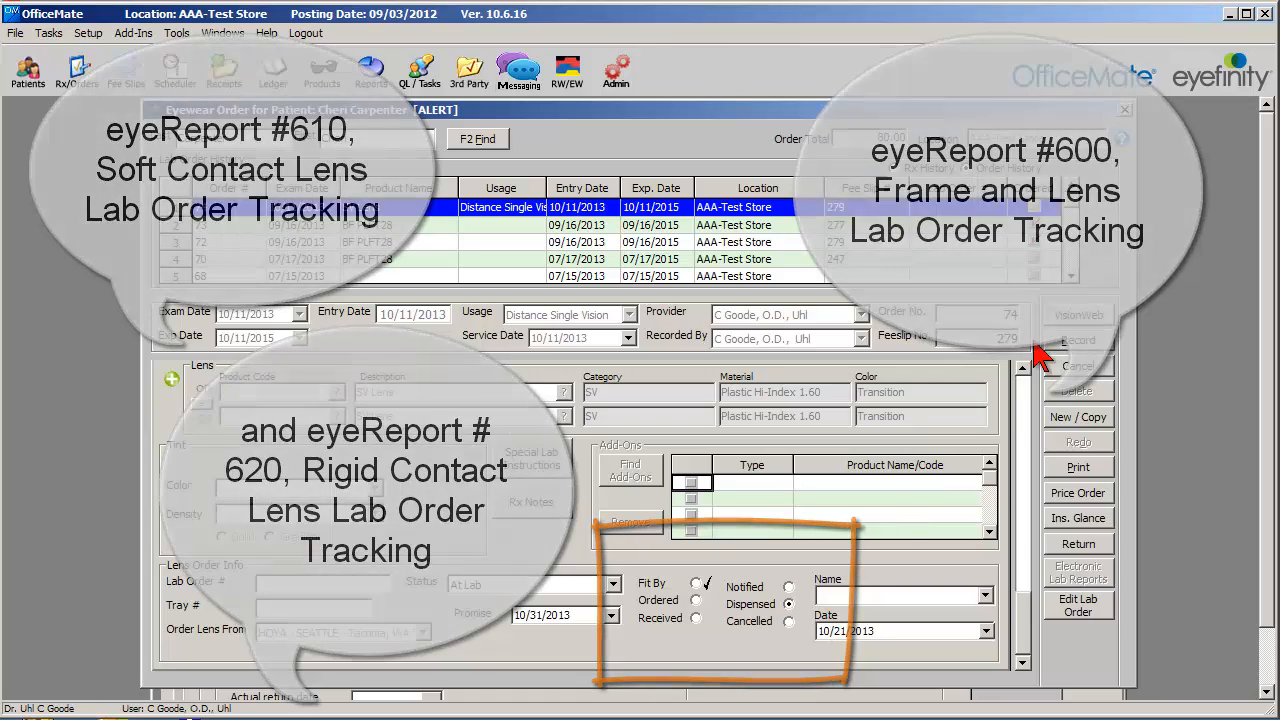
Open a new fee slip for this patient from the eyewear order and accept the current posting date.
{"action": "right_click", "coordinate": [940, 112]}
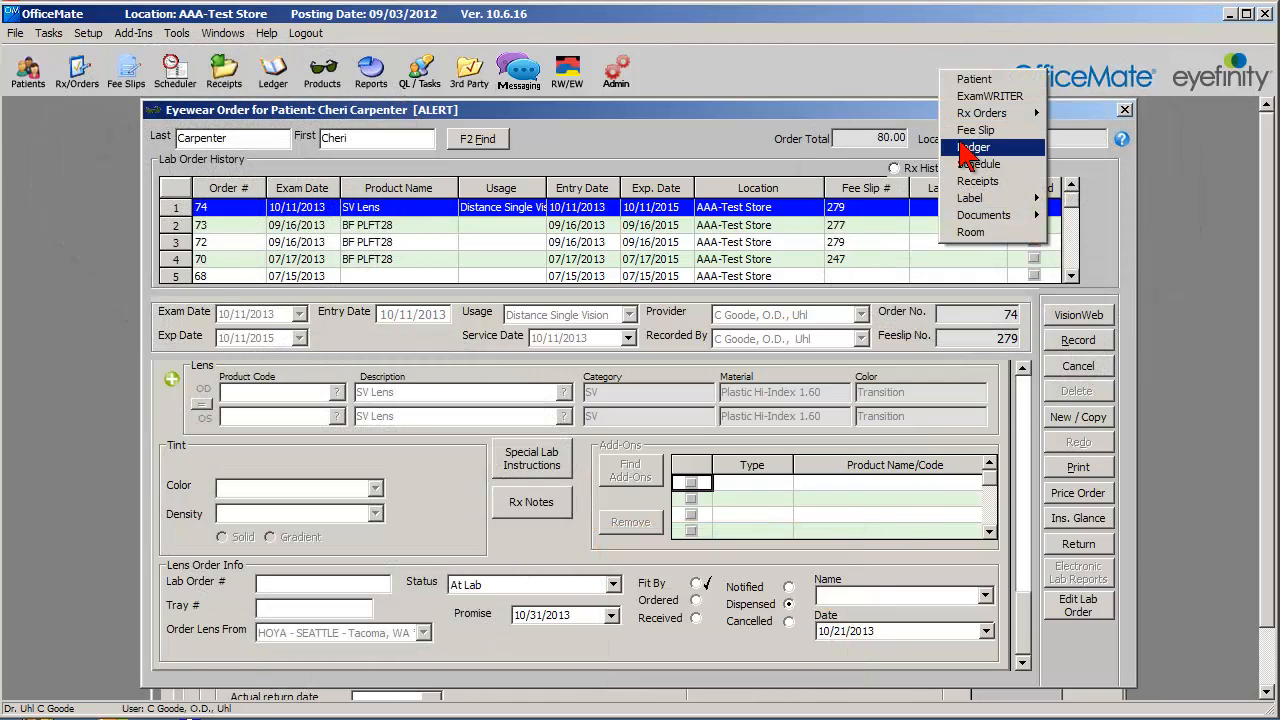
{"action": "left_click", "coordinate": [972, 130]}
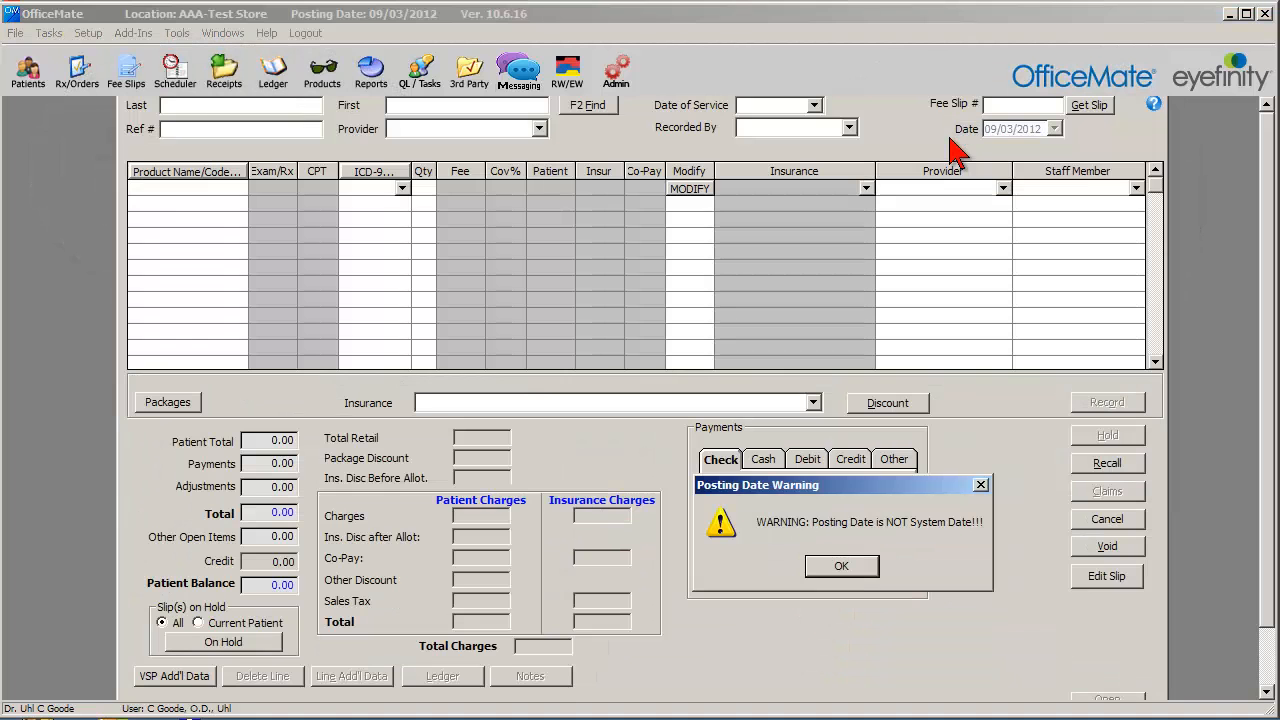
{"action": "left_click", "coordinate": [841, 566]}
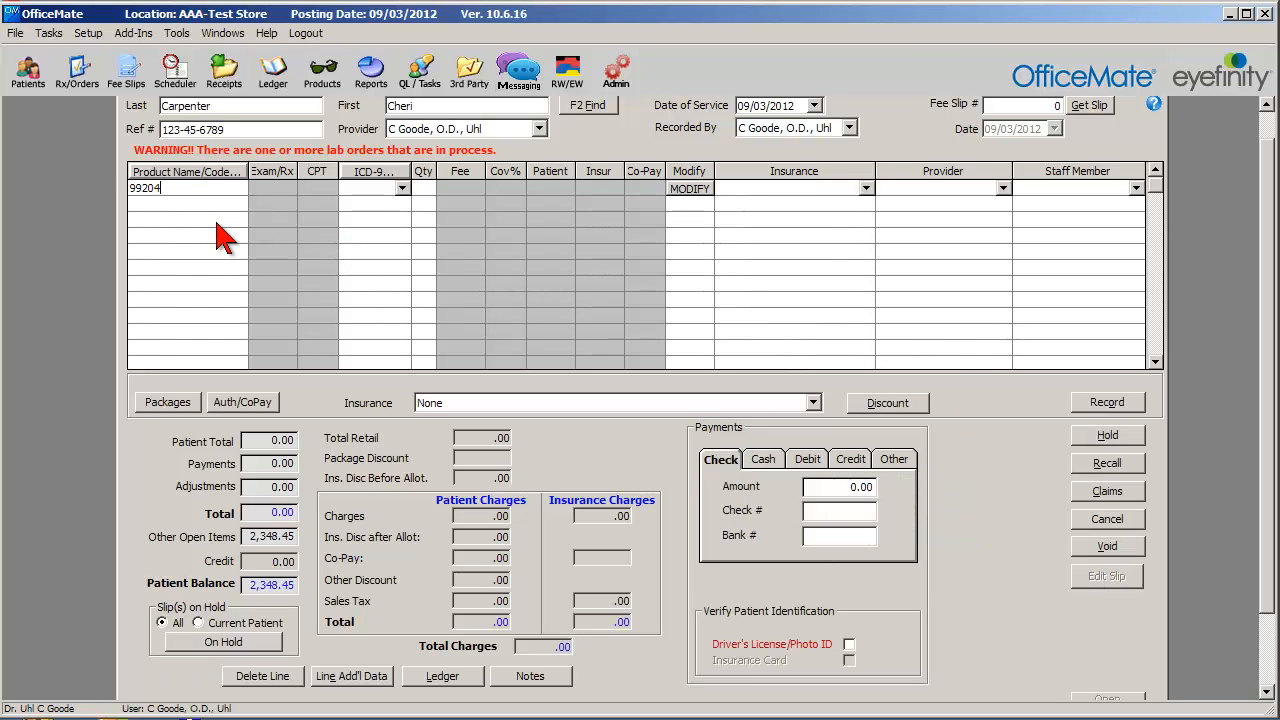
Add 99204 and 200 Frame as line items on the fee slip, ordering the frame from the vendor.
{"action": "type", "text": "99204"}
{"action": "key", "text": "Return"}
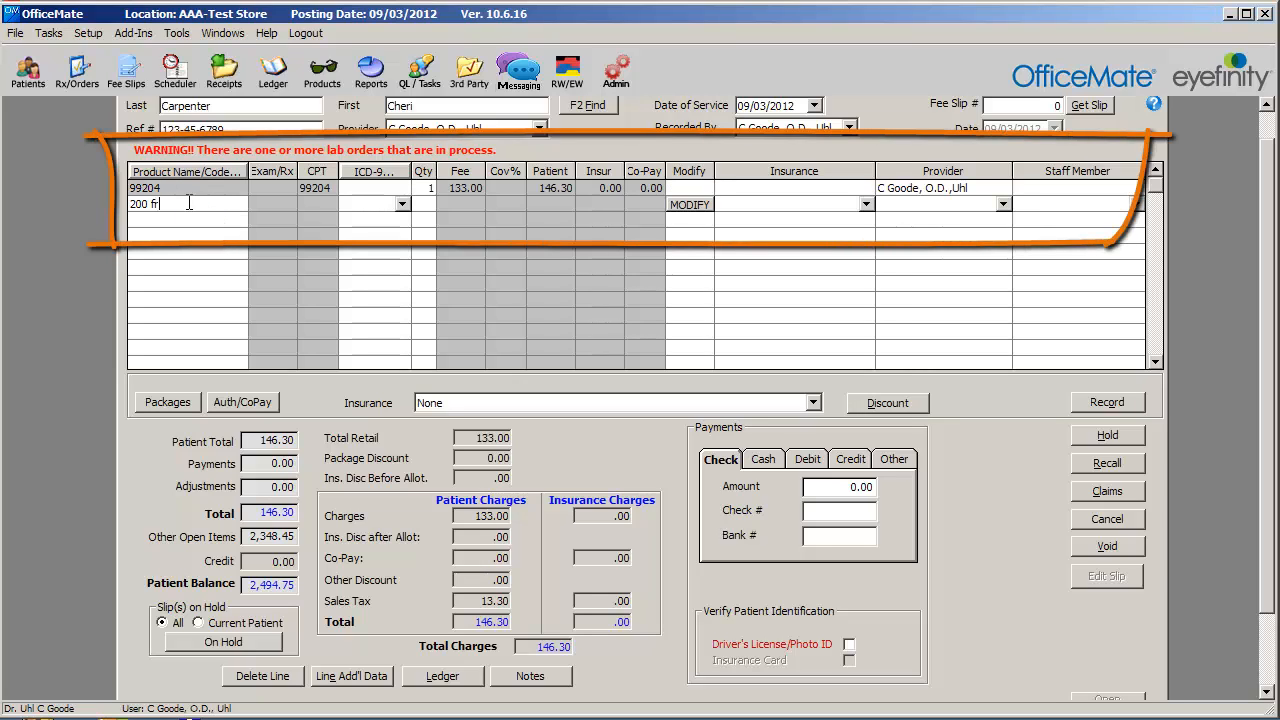
{"action": "type", "text": "200 frame"}
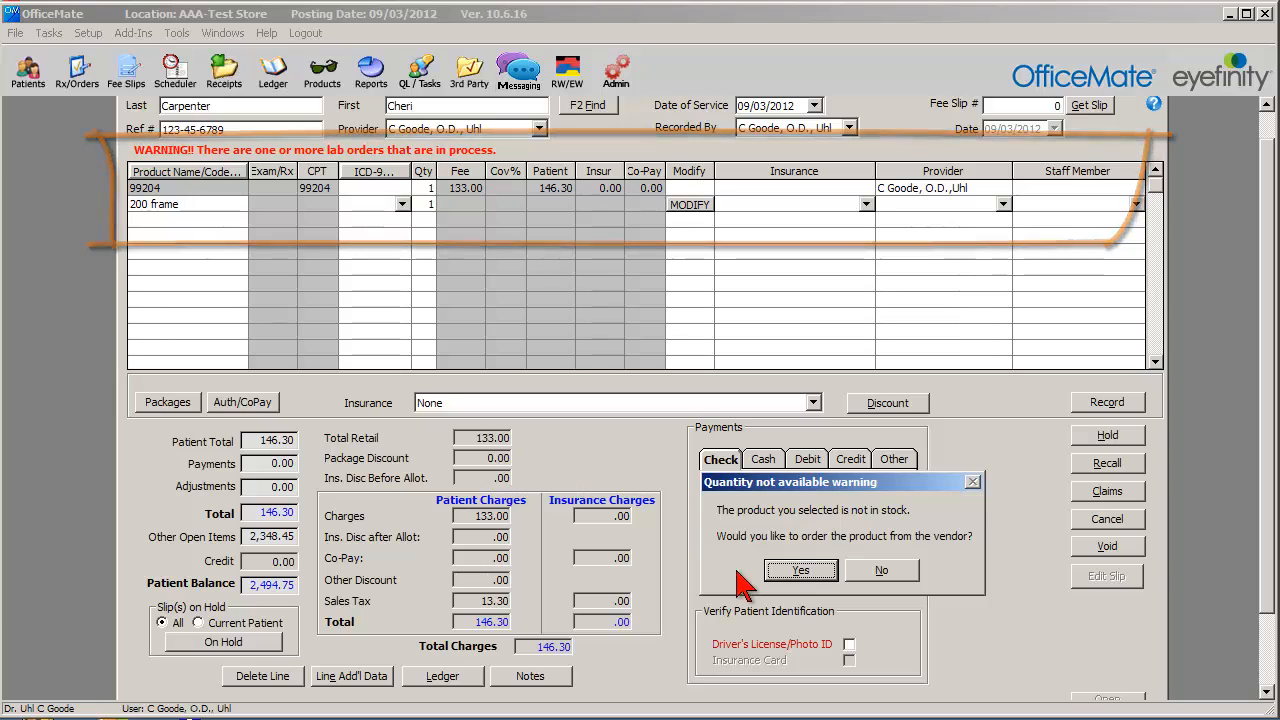
{"action": "left_click", "coordinate": [770, 570]}
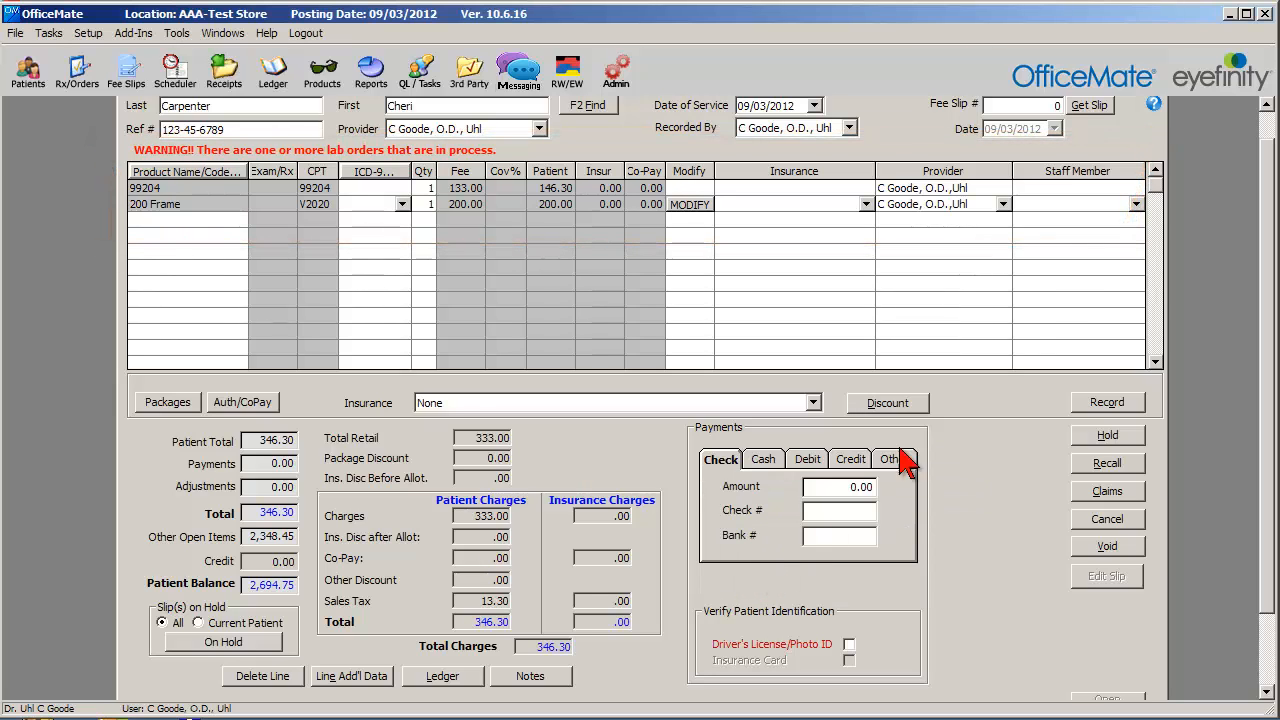
Assign a staff member to the 200 Frame line and set the 99204 line's insurance to Aetna/Aetna-Detailed Benefit.
{"action": "left_click", "coordinate": [1136, 205]}
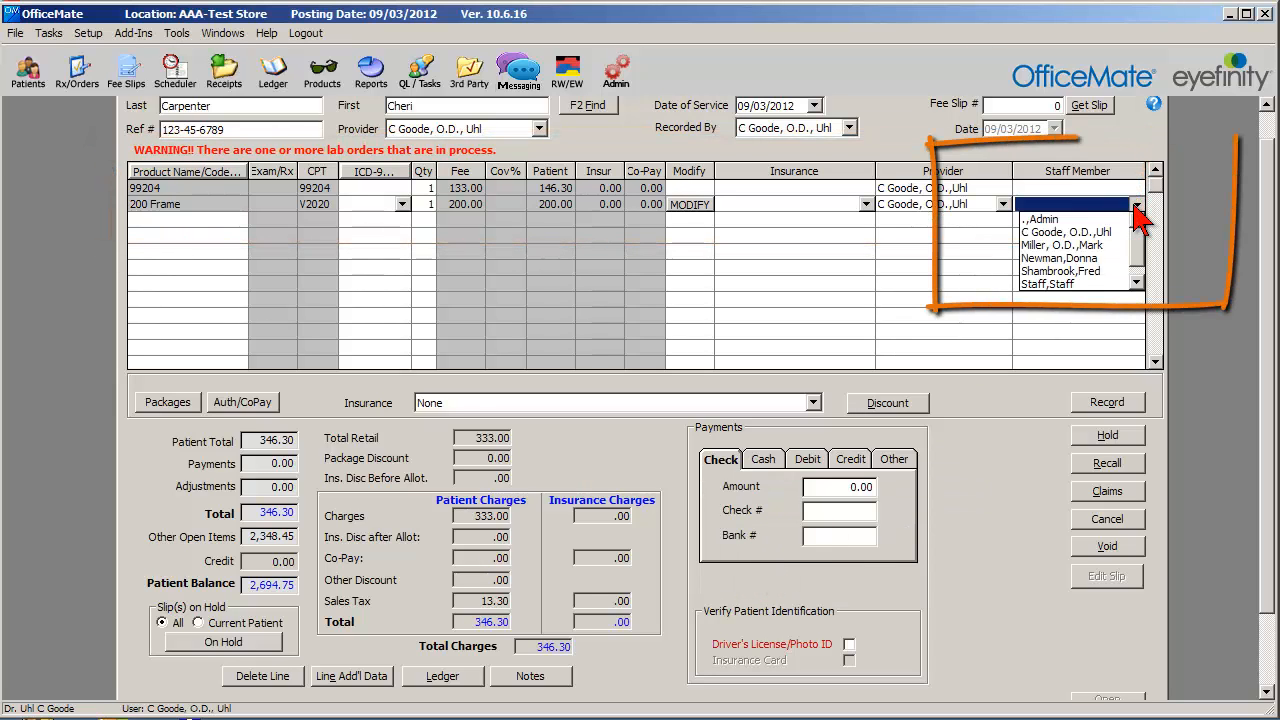
{"action": "left_click", "coordinate": [1085, 245]}
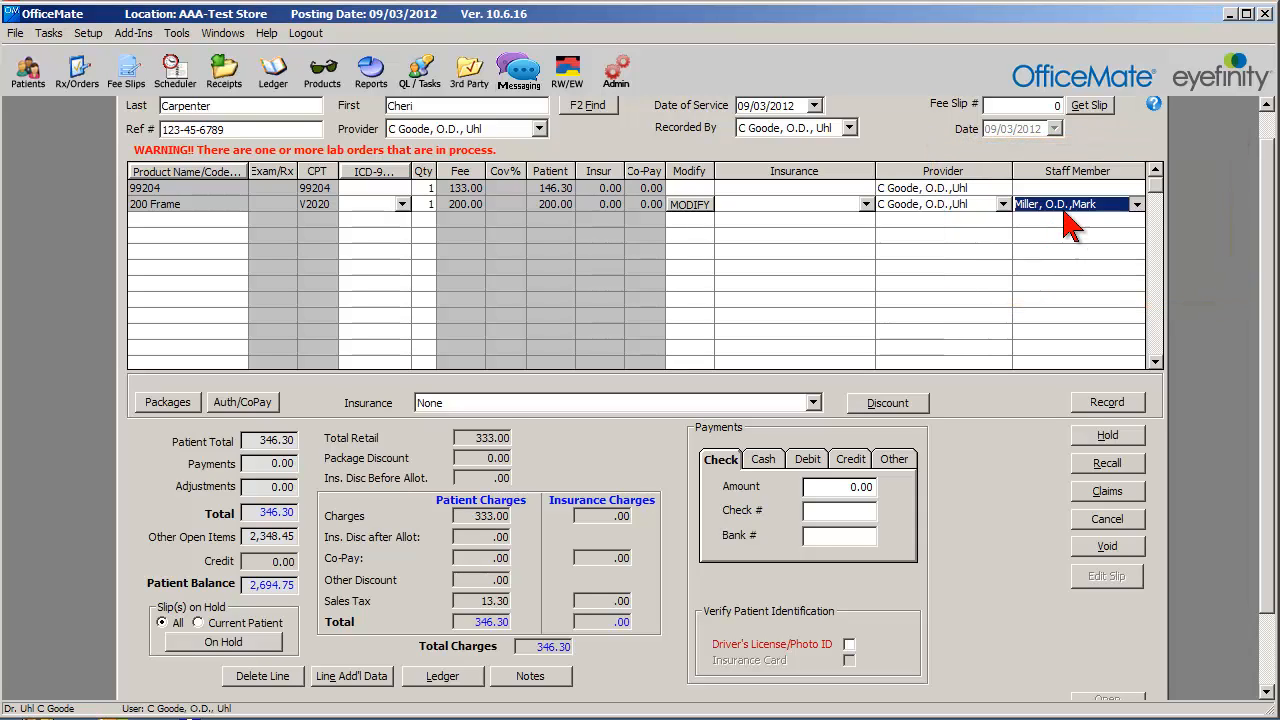
{"action": "left_click", "coordinate": [905, 212]}
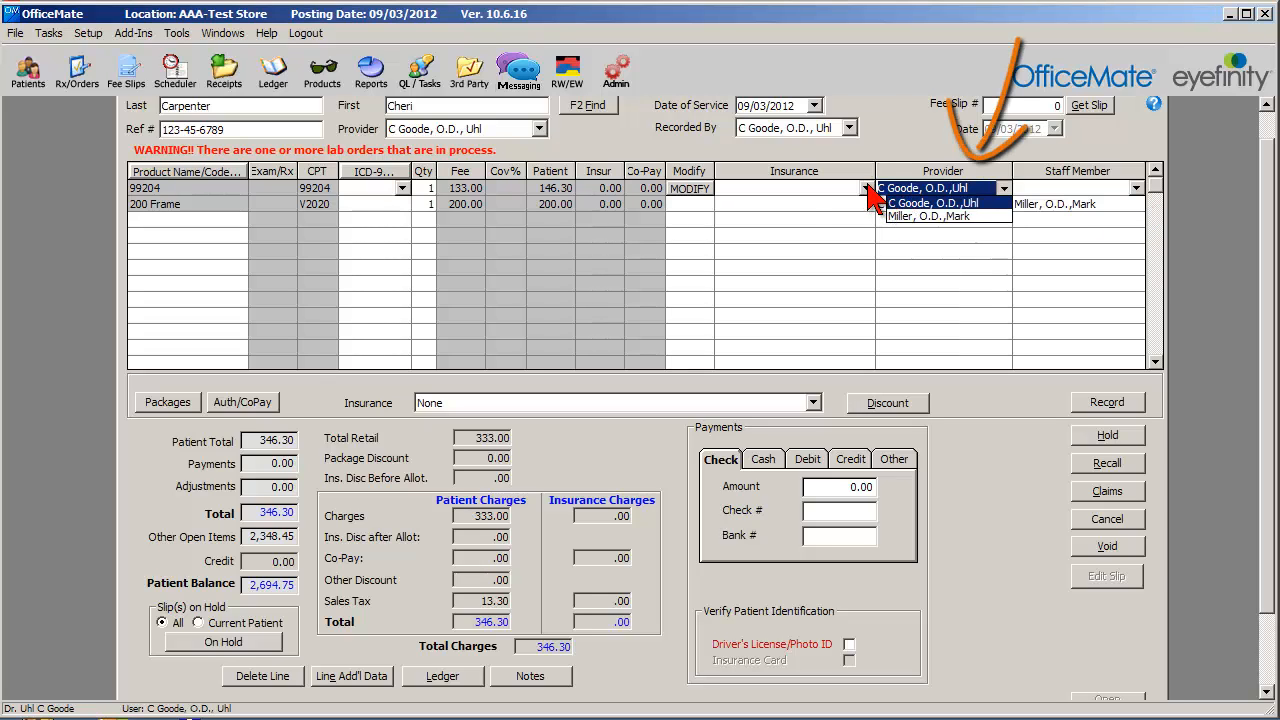
{"action": "left_click", "coordinate": [866, 188]}
{"action": "left_click", "coordinate": [790, 202]}
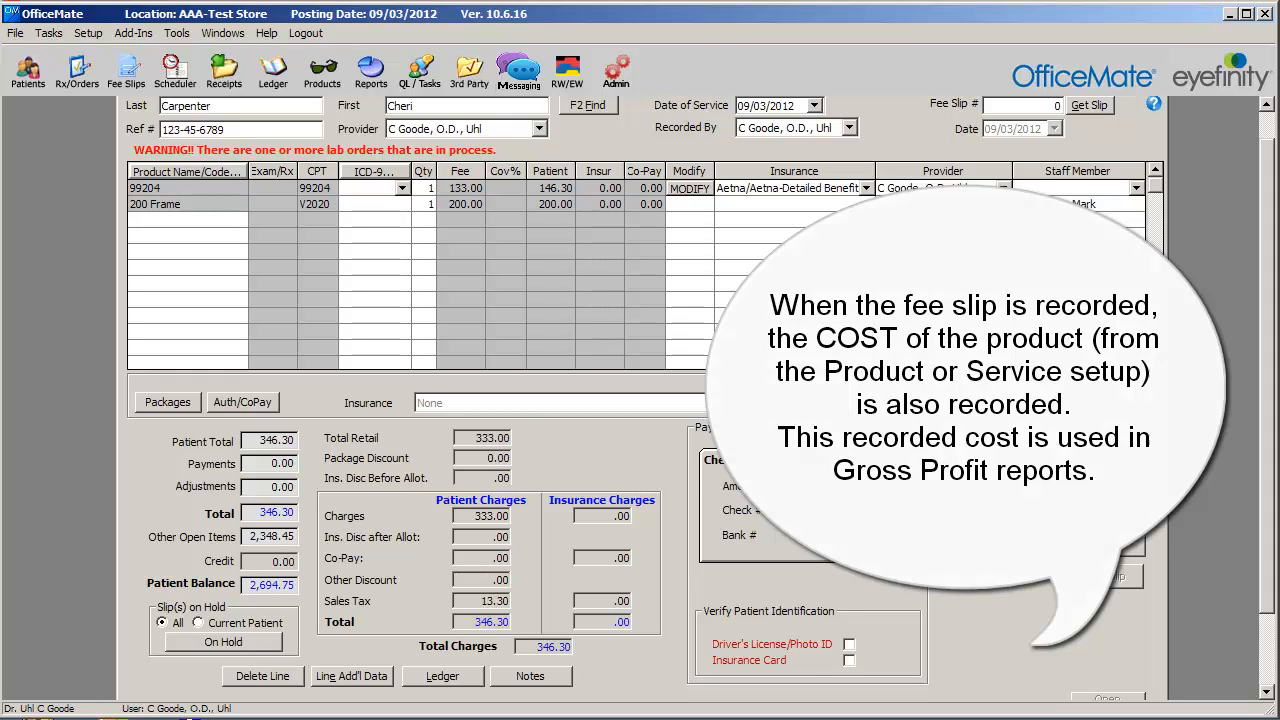
Record the fee slip without selecting a diagnosis code for the insured line item.
{"action": "left_click", "coordinate": [1107, 402]}
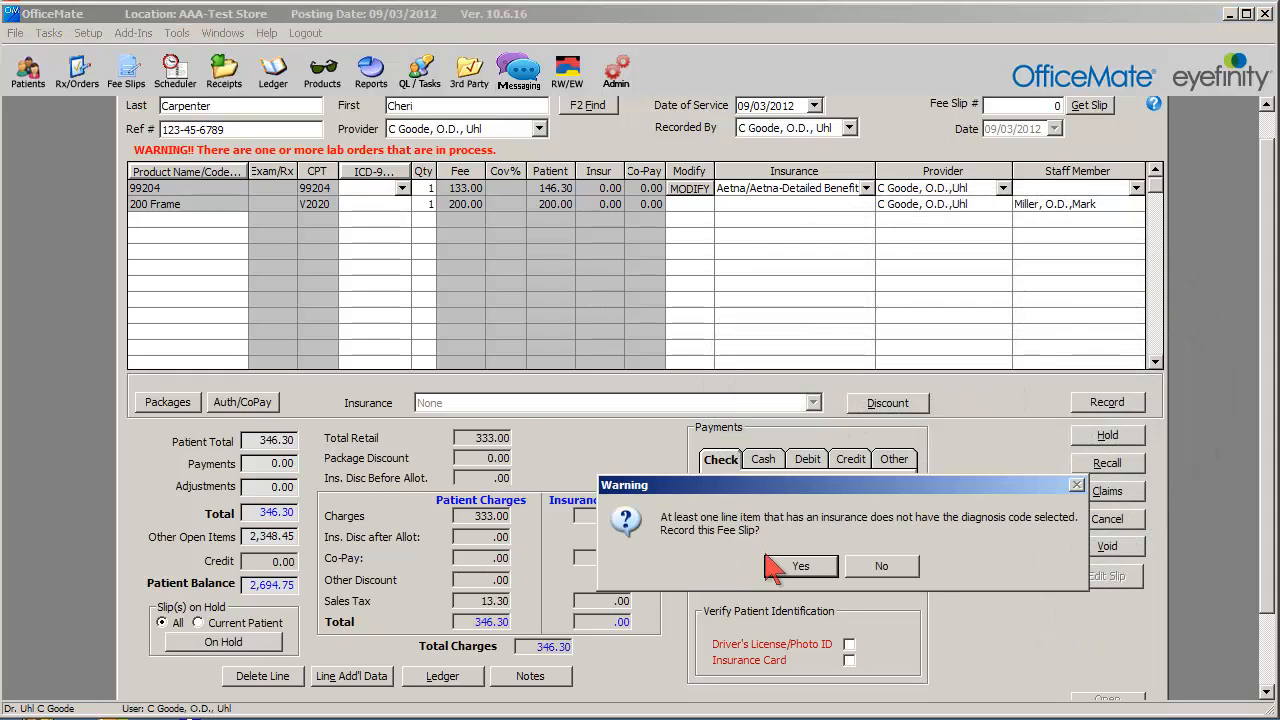
{"action": "left_click", "coordinate": [826, 571]}
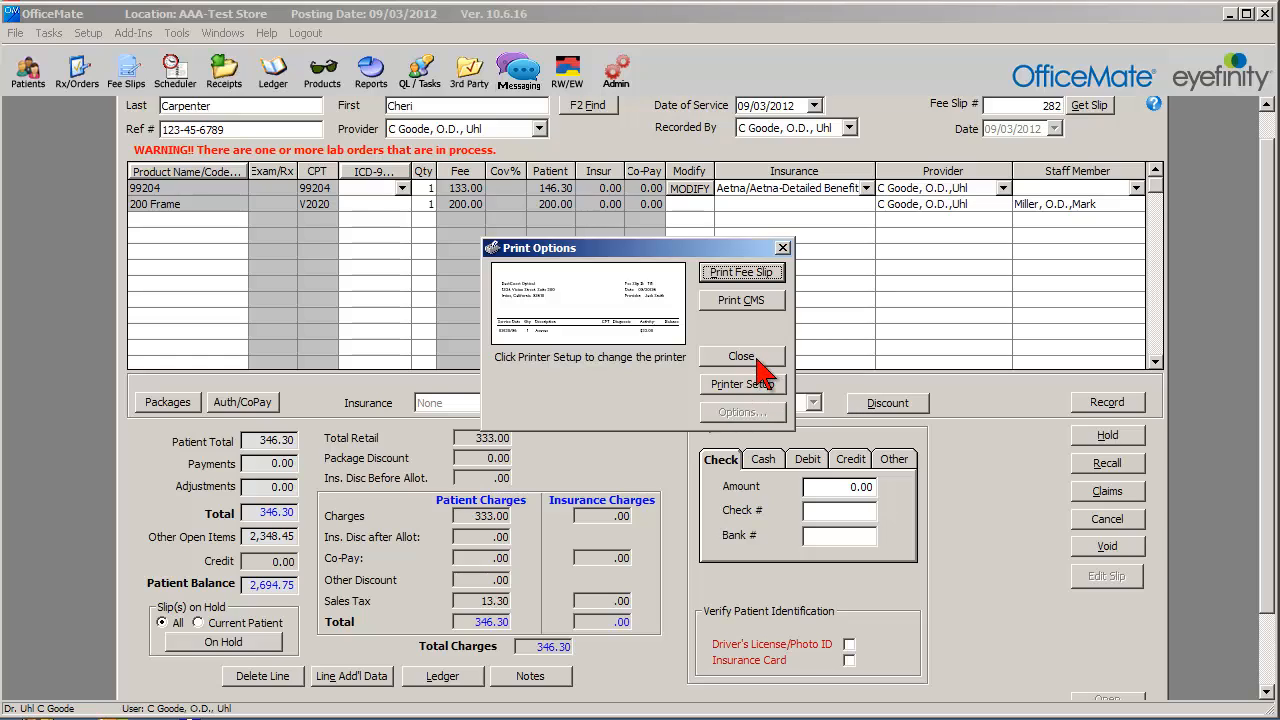
Dismiss the fee slip print options without printing and open an existing patient's ledger through a patient search.
{"action": "left_click", "coordinate": [772, 356]}
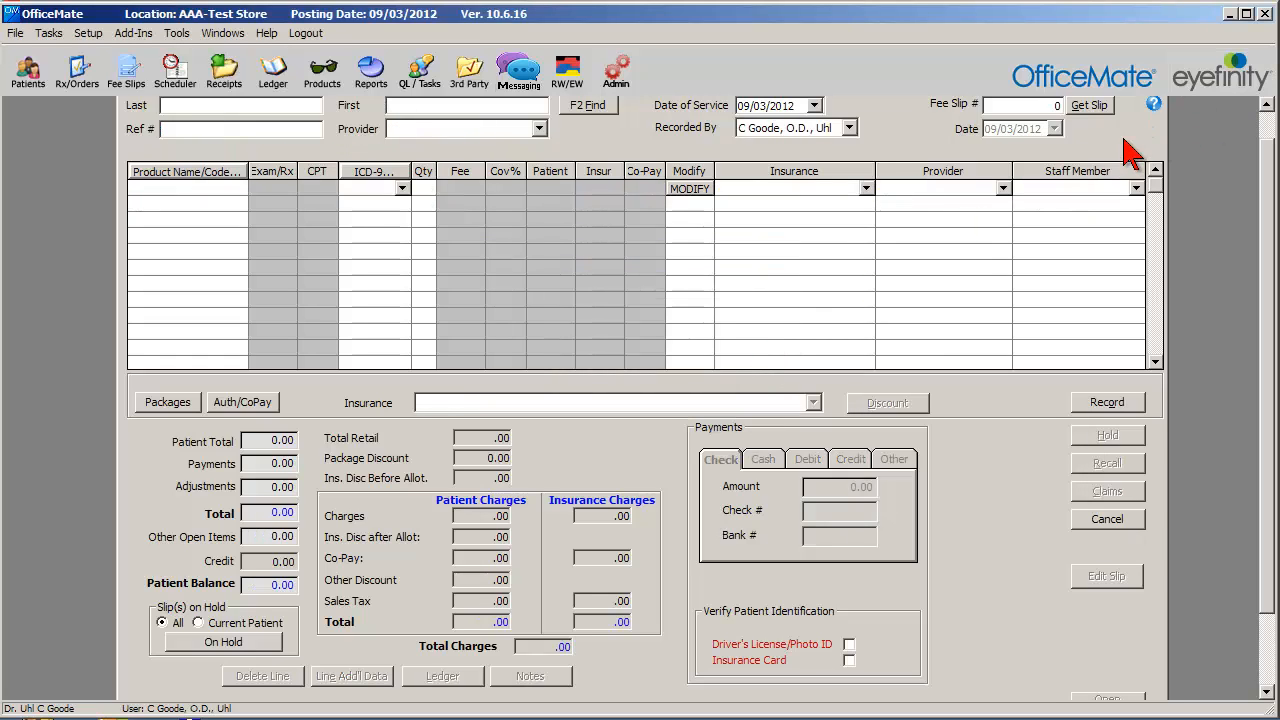
{"action": "left_click", "coordinate": [275, 72]}
{"action": "left_click", "coordinate": [520, 145]}
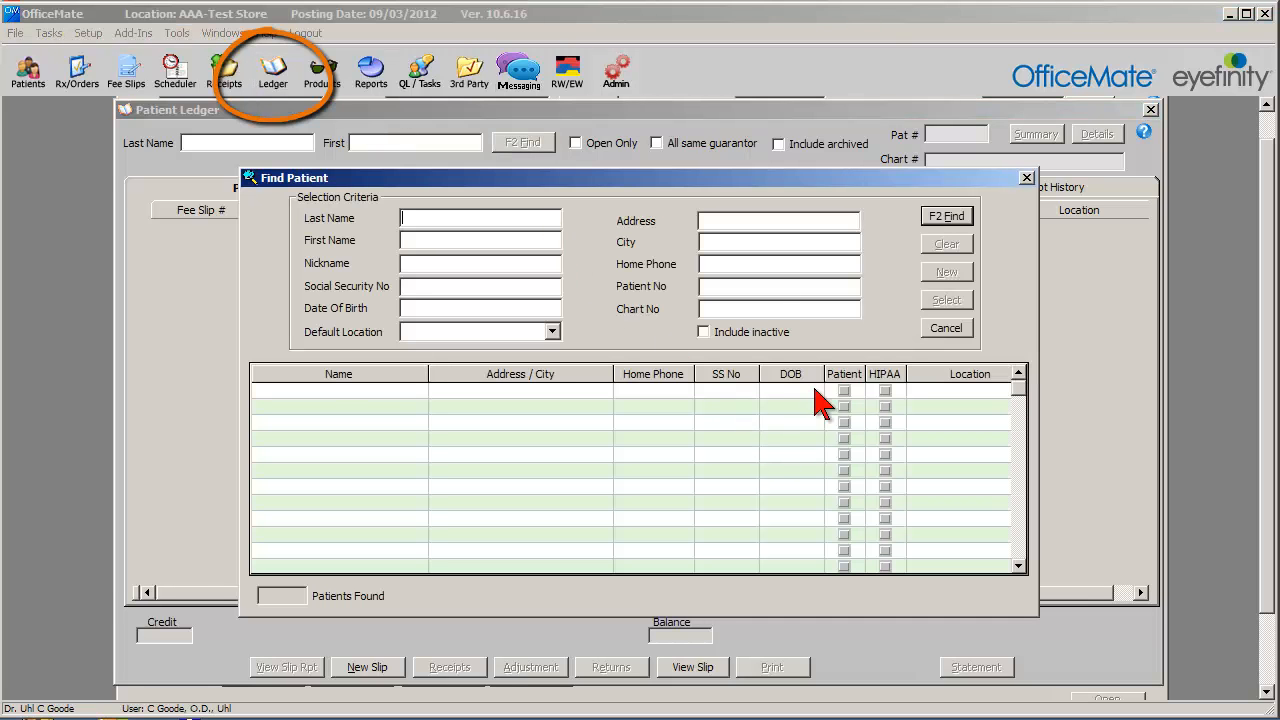
{"action": "left_click", "coordinate": [944, 216]}
{"action": "left_click", "coordinate": [790, 576]}
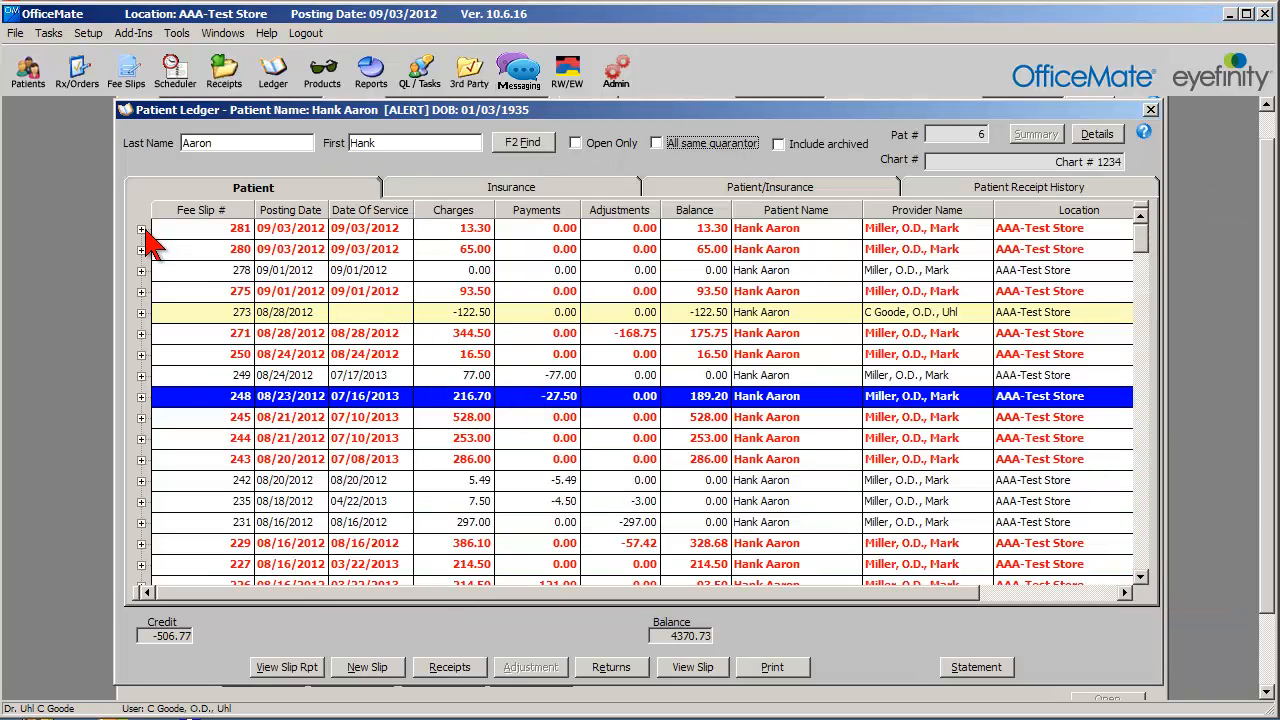
Start an adjustment on the 99204 item of the newest fee slip and enter "re haghadty e ee" as the reason.
{"action": "left_click", "coordinate": [141, 229]}
{"action": "left_click", "coordinate": [438, 272]}
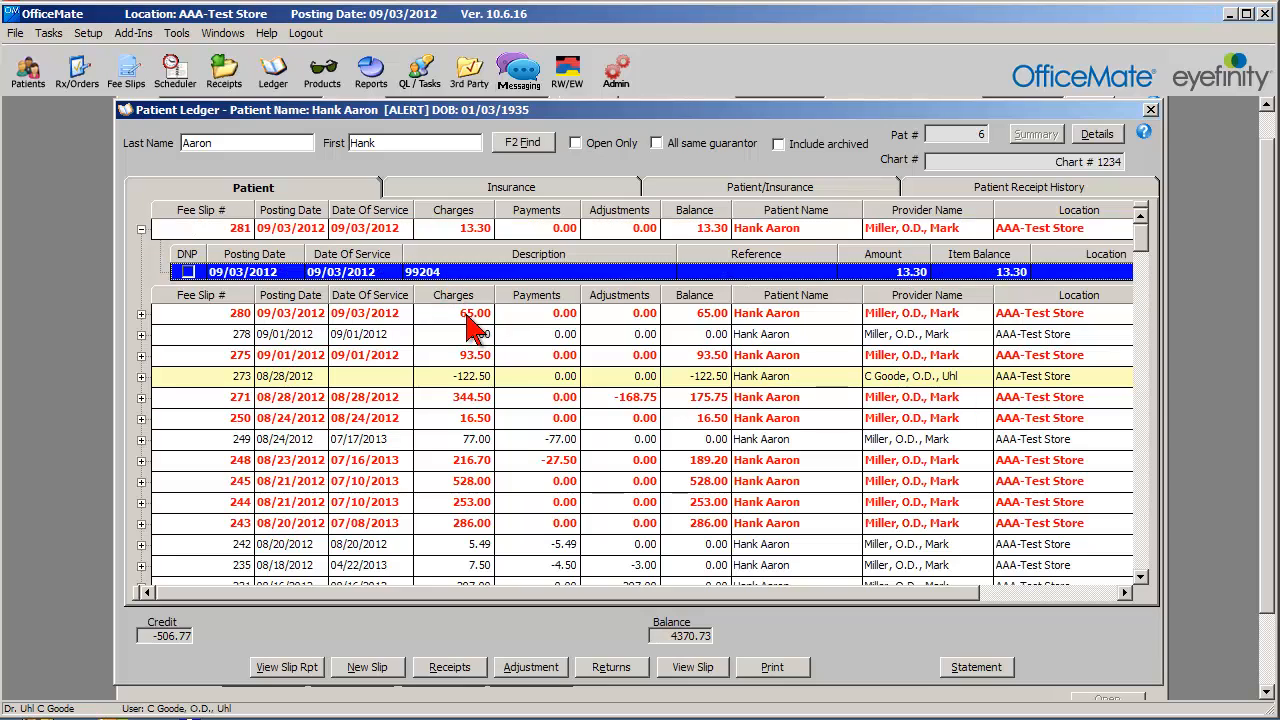
{"action": "left_click", "coordinate": [512, 670]}
{"action": "left_click", "coordinate": [818, 420]}
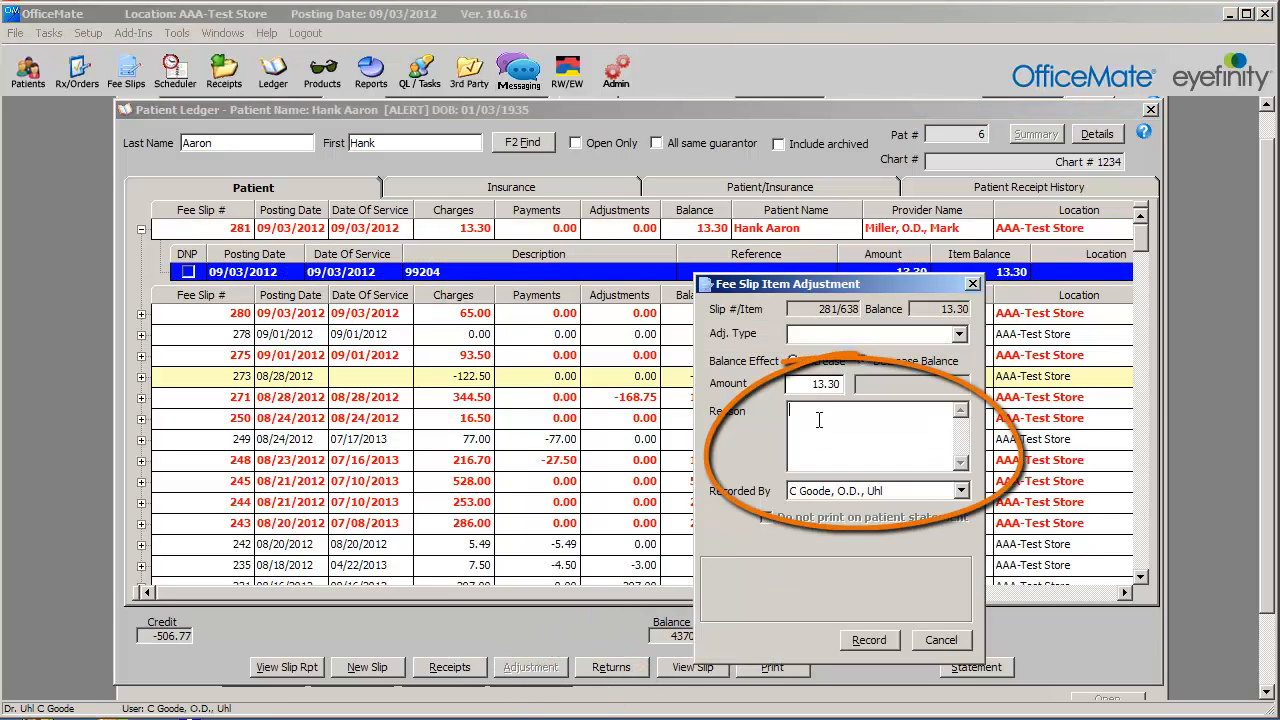
{"action": "type", "text": "re haghadty e ee"}
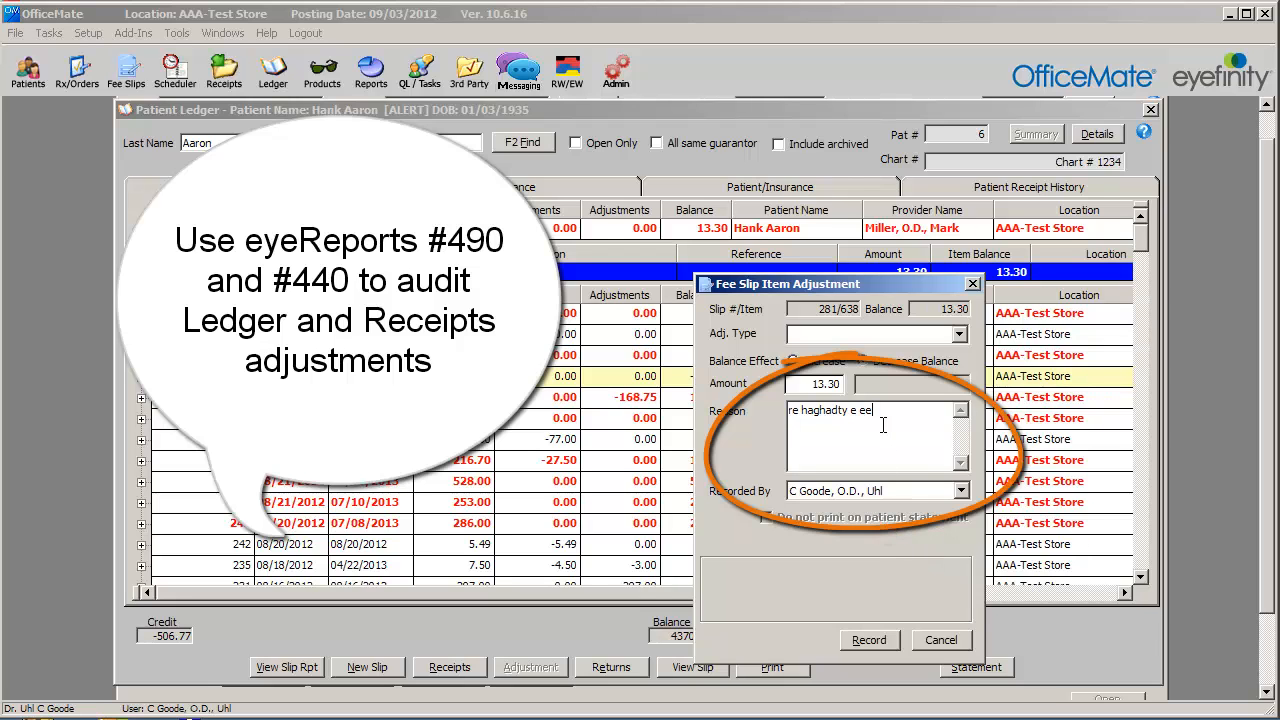
Cancel the fee slip item adjustment and discard its changes.
{"action": "left_click_drag", "start_coordinate": [886, 413], "coordinate": [787, 411]}
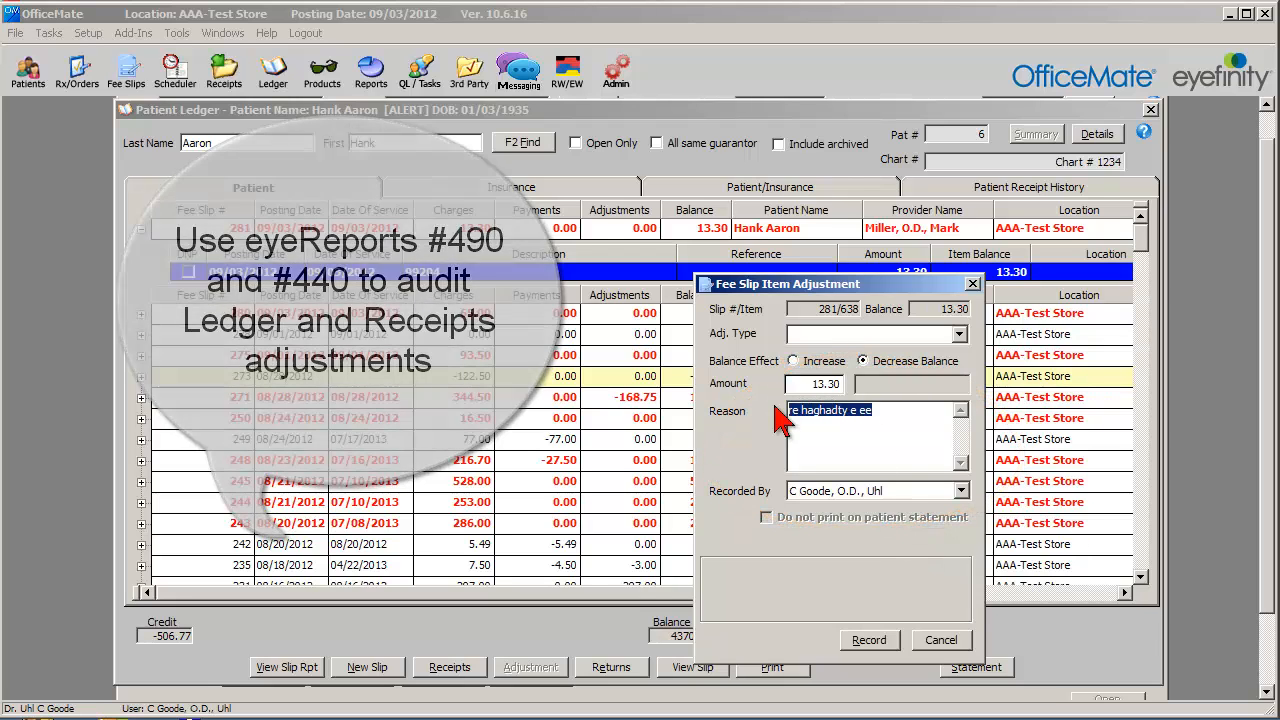
{"action": "left_click", "coordinate": [962, 641]}
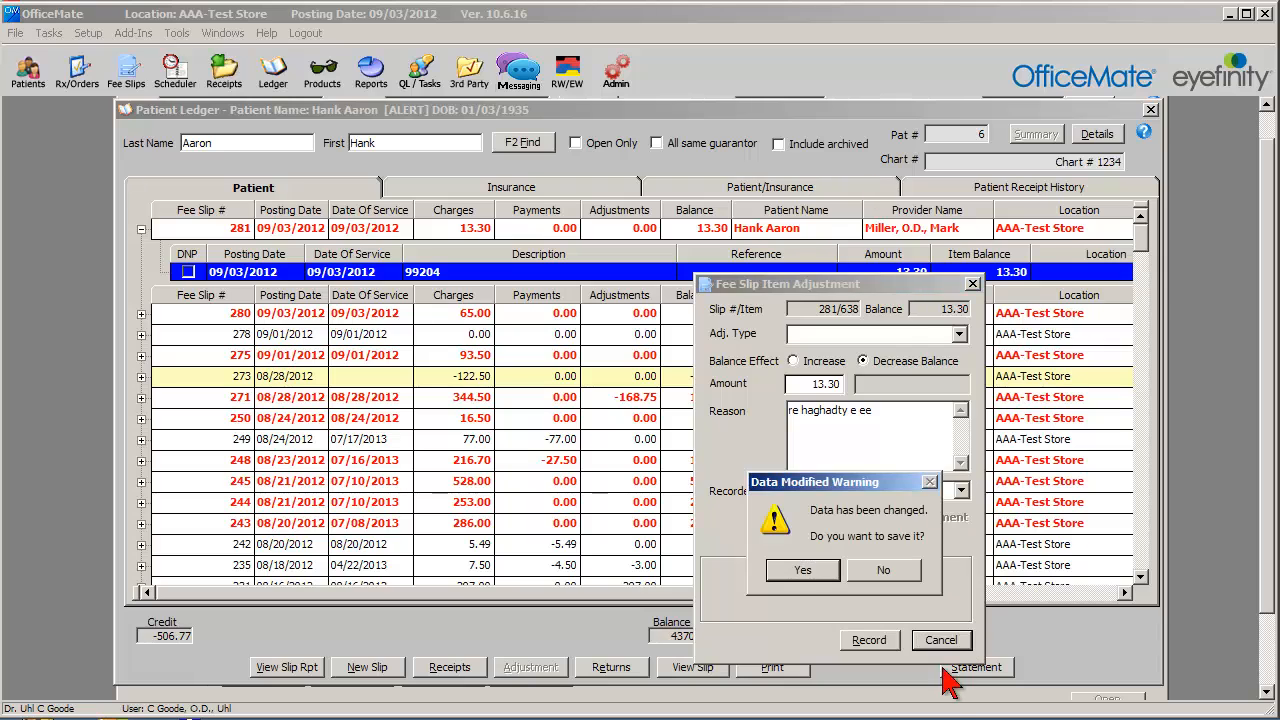
{"action": "left_click", "coordinate": [886, 572]}
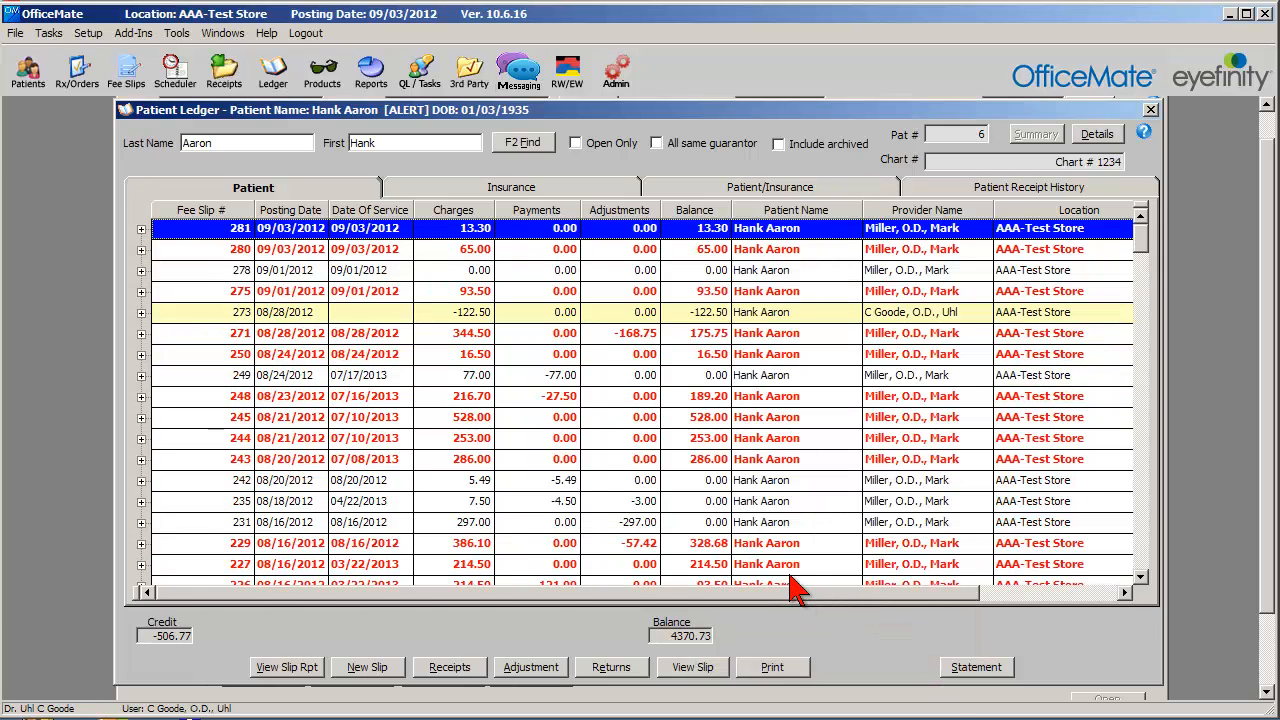
Open receipts for the ledger patient, accept the posting date, and view the insurance receipt form before returning to patient receivables.
{"action": "right_click", "coordinate": [710, 110]}
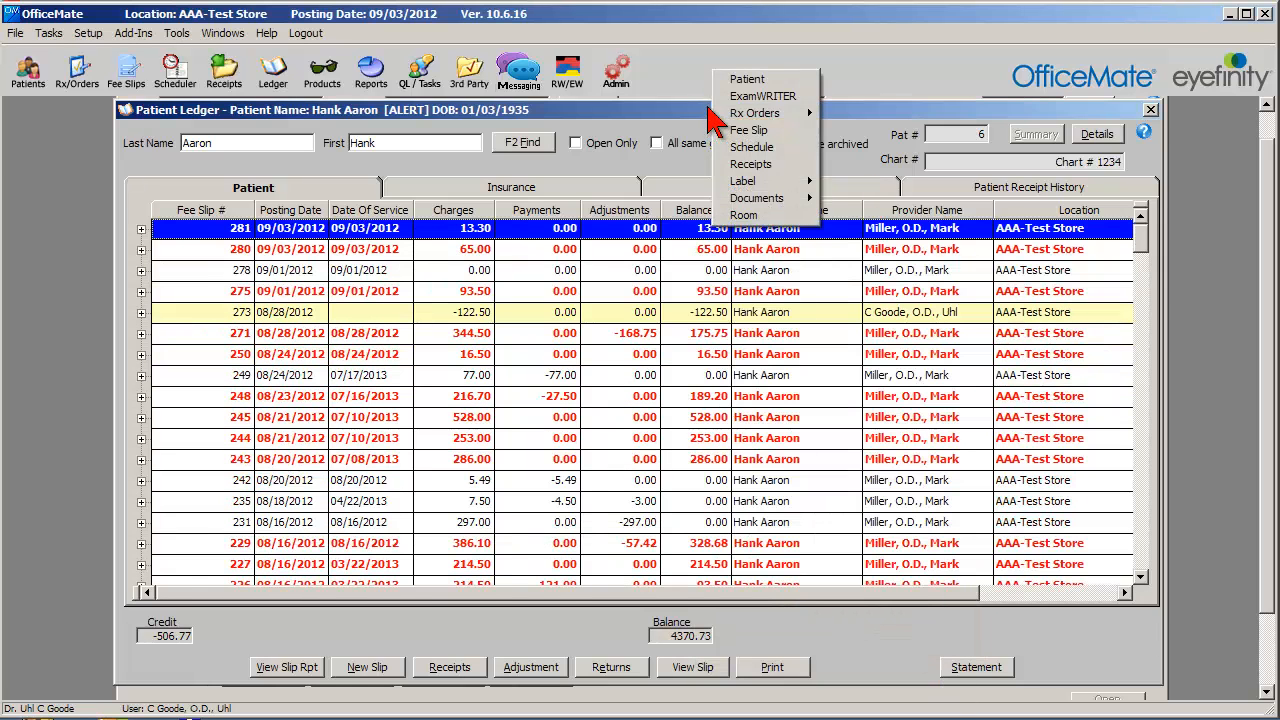
{"action": "left_click", "coordinate": [745, 163]}
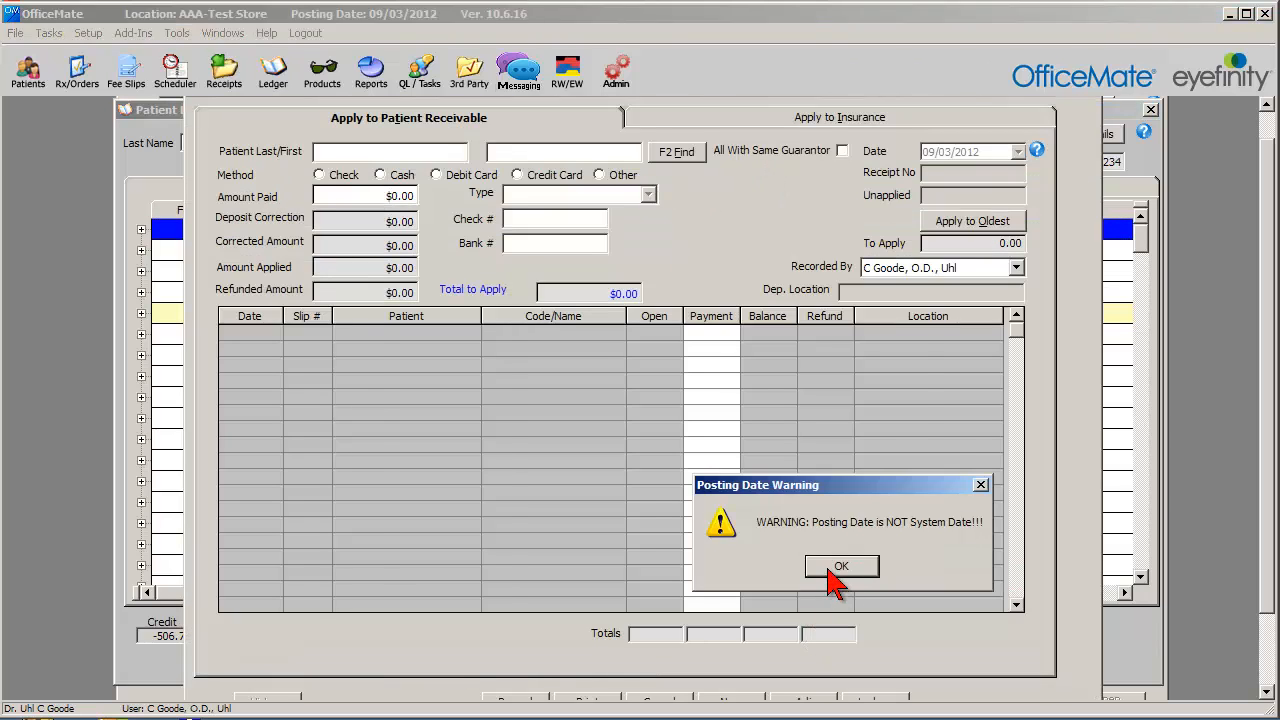
{"action": "left_click", "coordinate": [837, 568]}
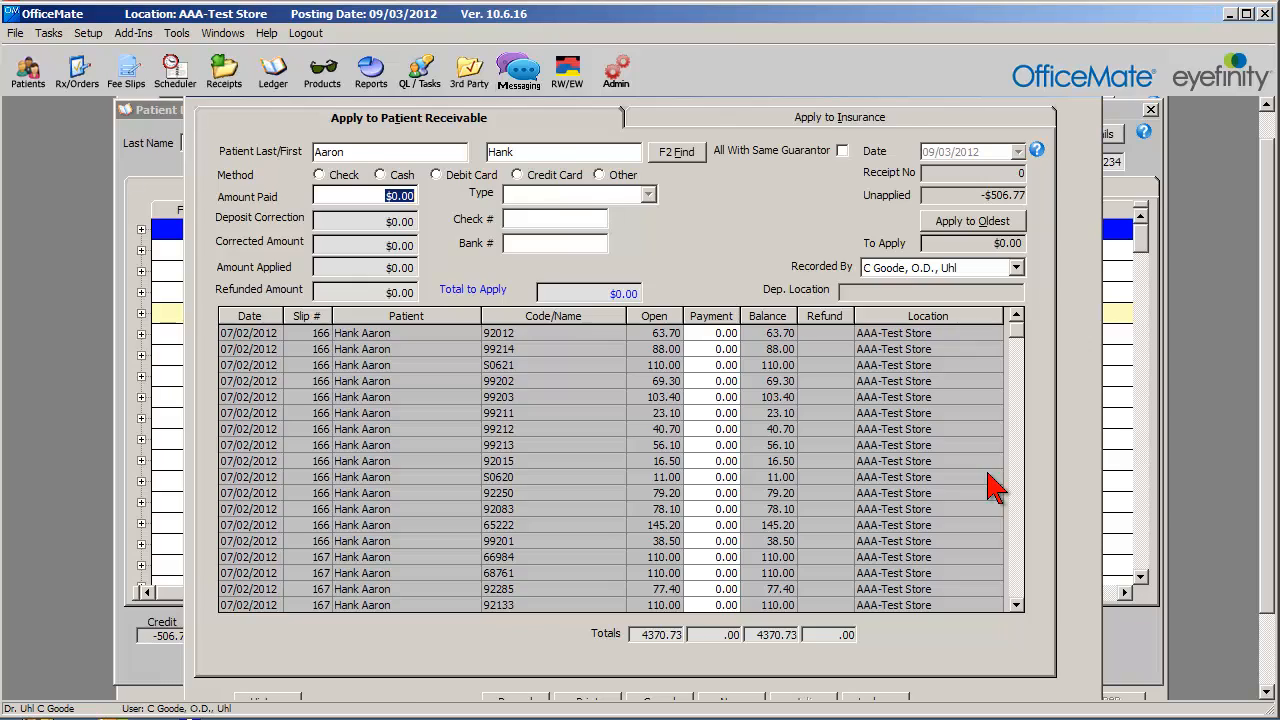
{"action": "key", "text": "alt+i"}
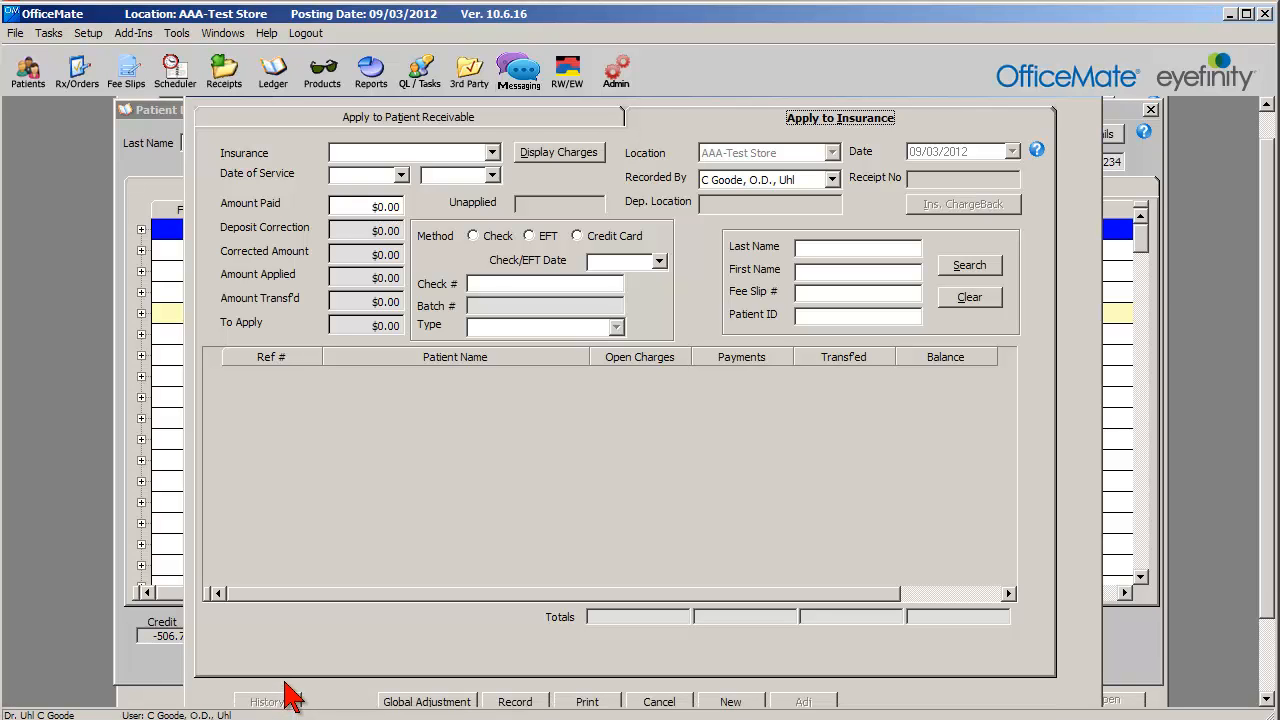
{"action": "left_click", "coordinate": [508, 115]}
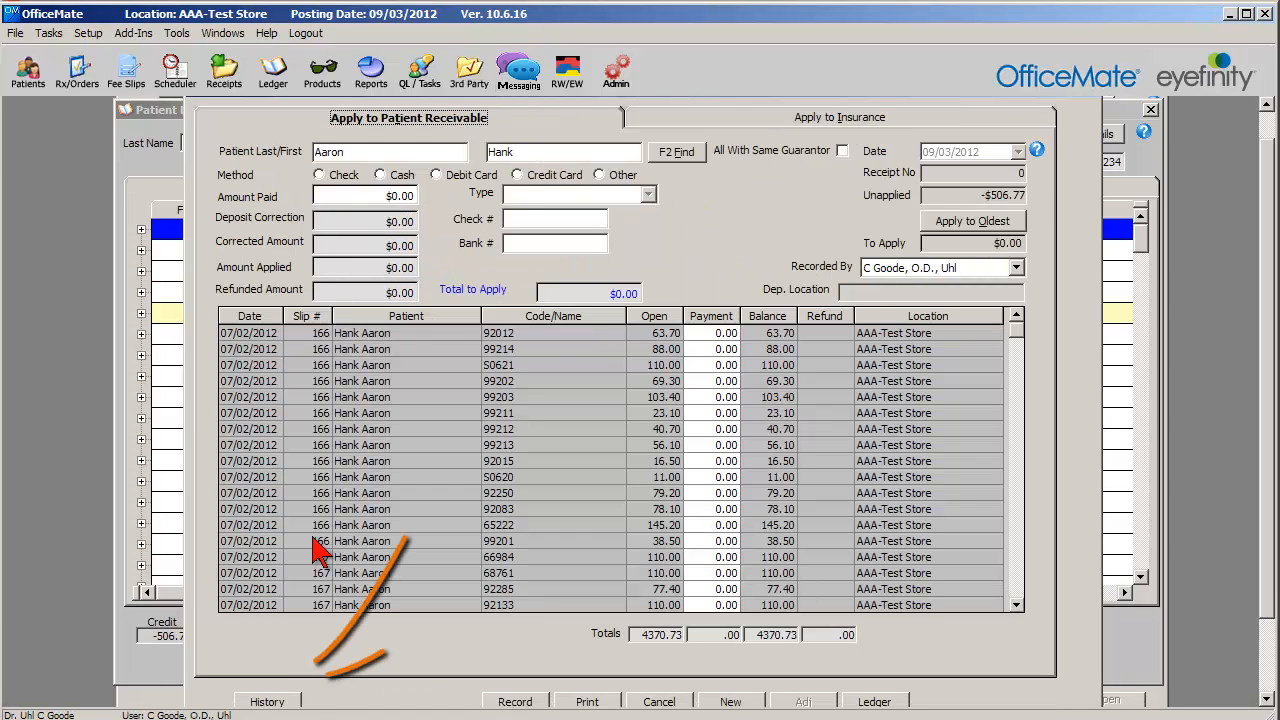
Open the patient's receipt history and start a reversal or correction of the 08/24/2012 check receipt.
{"action": "left_click", "coordinate": [264, 702]}
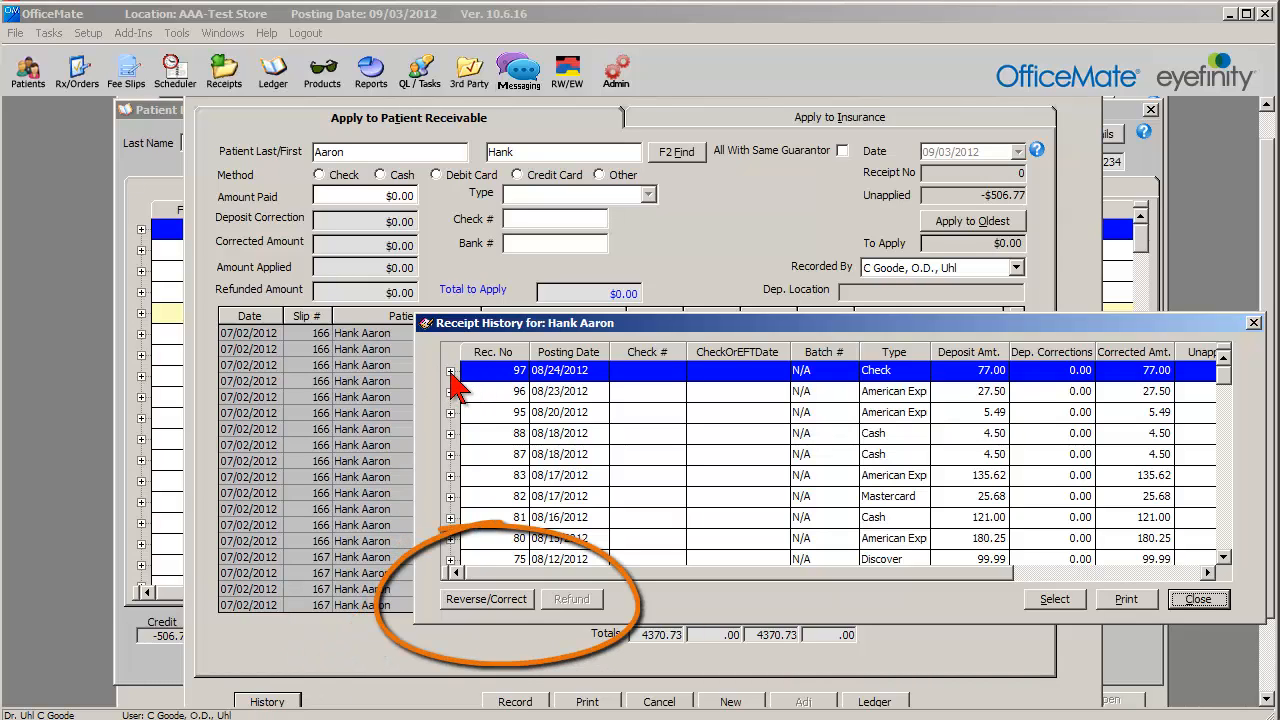
{"action": "left_click", "coordinate": [450, 371]}
{"action": "left_click", "coordinate": [494, 598]}
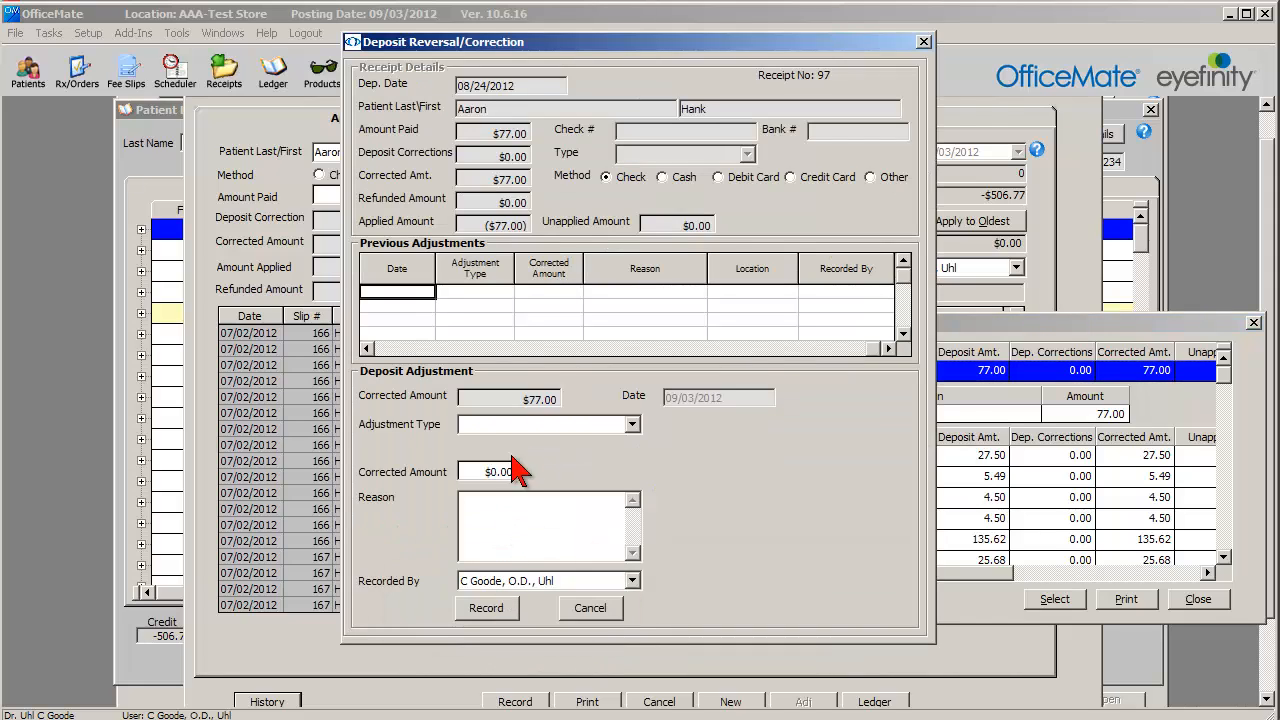
Set the deposit adjustment type to Correct Payment Amount and enter "tsf fq ytf wyf" as the reason.
{"action": "left_click", "coordinate": [530, 425]}
{"action": "left_click", "coordinate": [519, 444]}
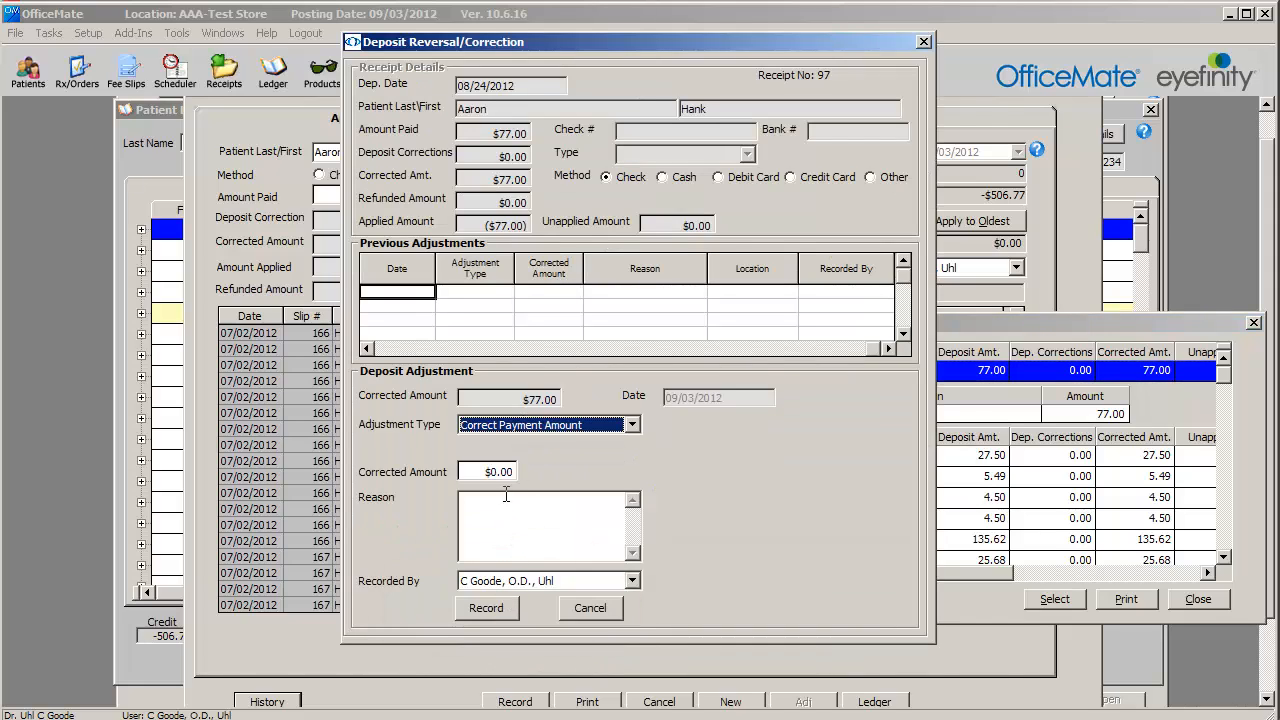
{"action": "left_click", "coordinate": [492, 500]}
{"action": "type", "text": "tsf fq"}
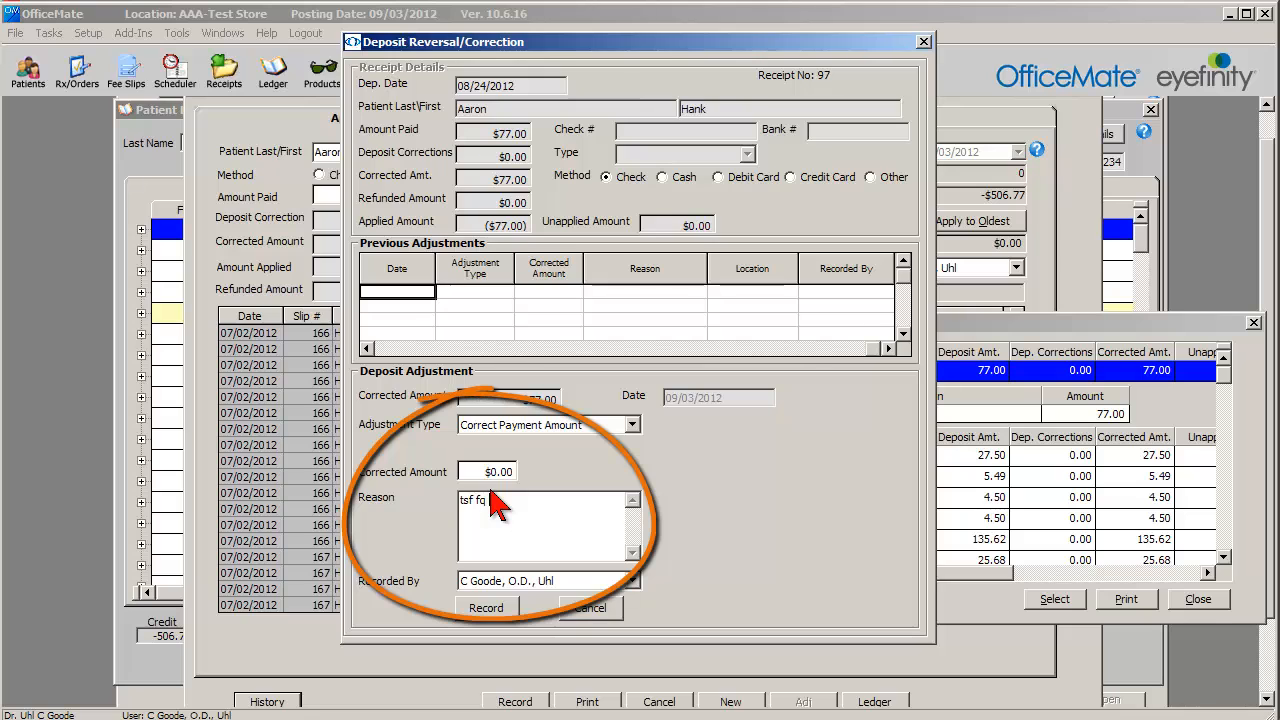
{"action": "type", "text": " ytf wyf"}
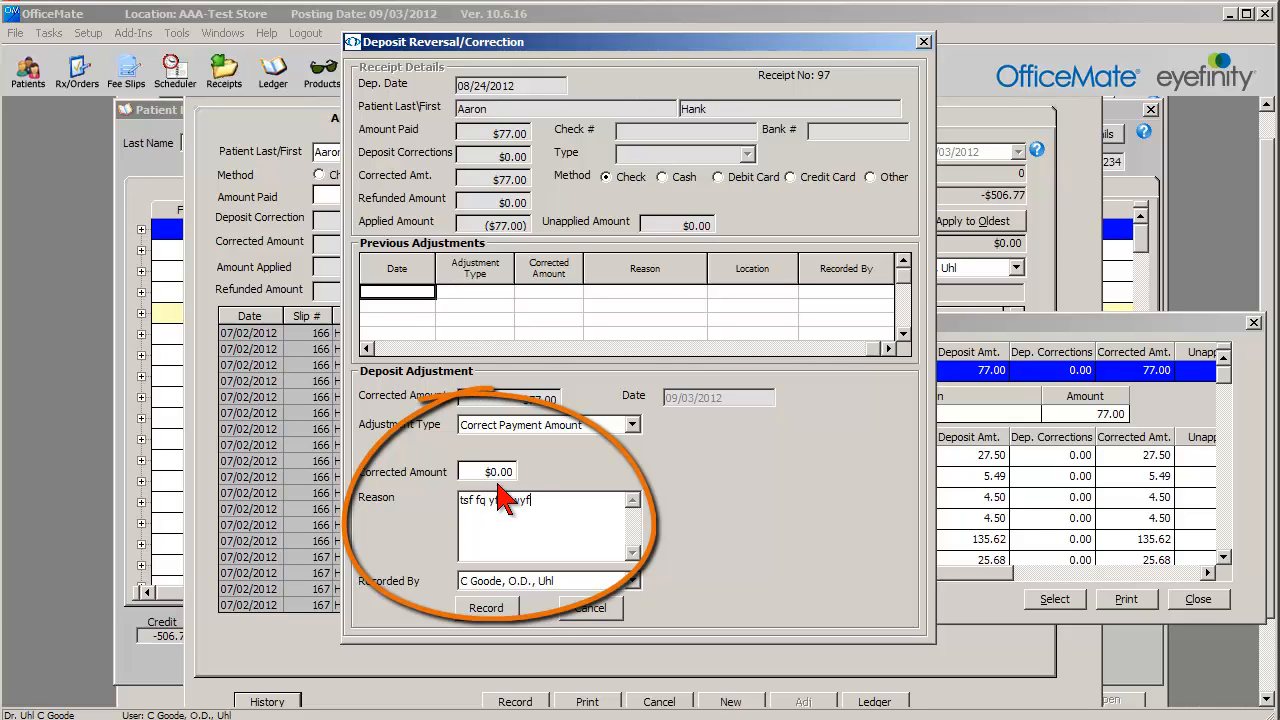